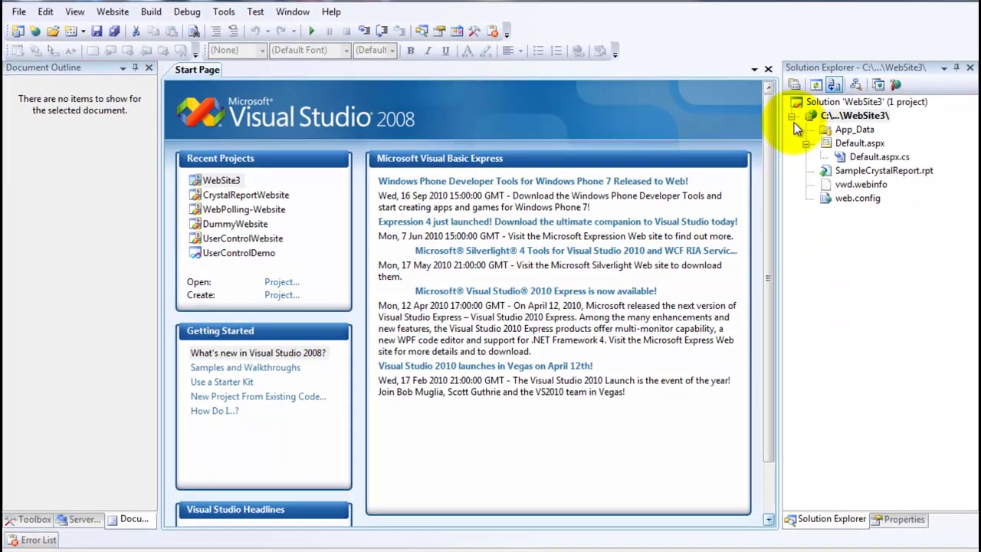
Open Default.aspx from the WebSite3 project in the designer to view its Crystal report viewer
{"action": "left_click", "coordinate": [779, 125]}
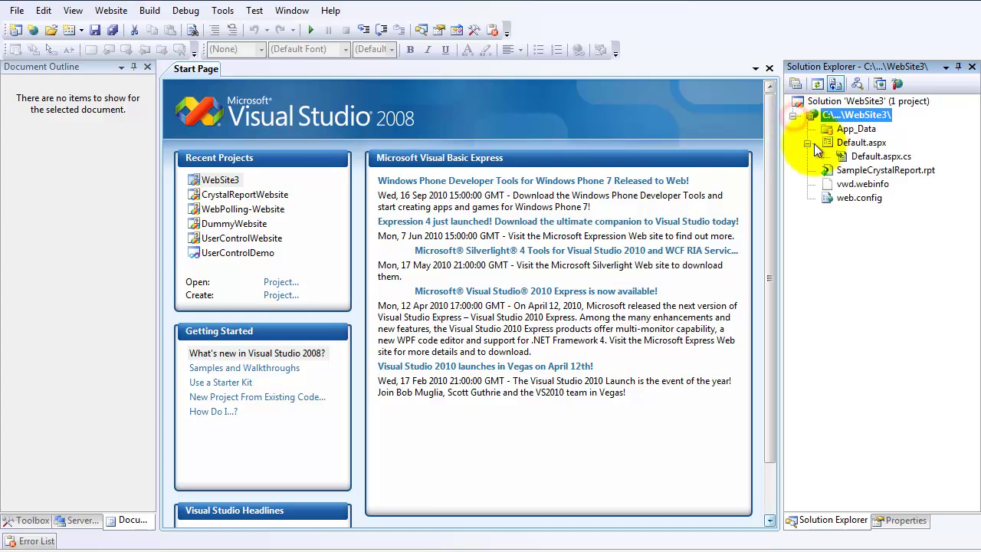
{"action": "left_click", "coordinate": [866, 175]}
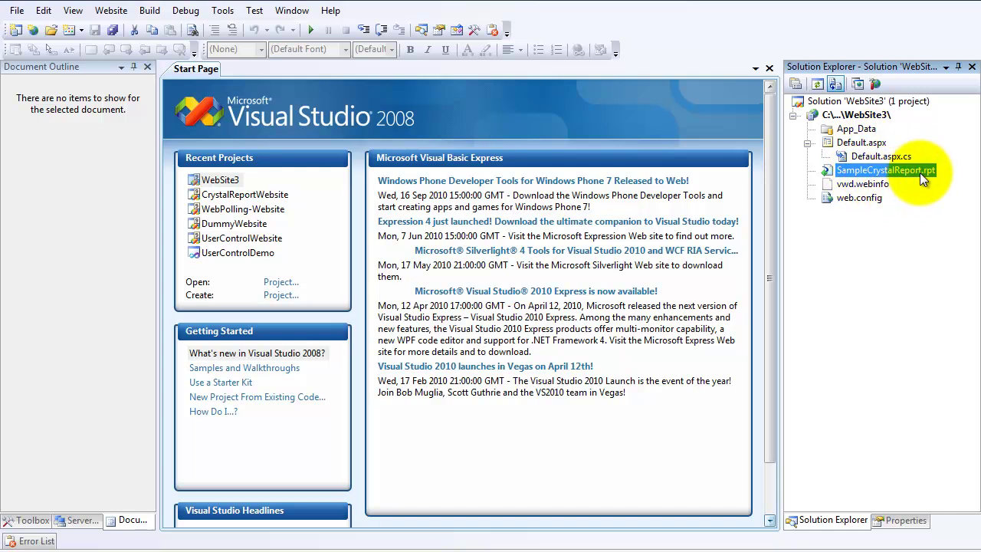
{"action": "left_click", "coordinate": [862, 142]}
{"action": "double_click", "coordinate": [861, 142]}
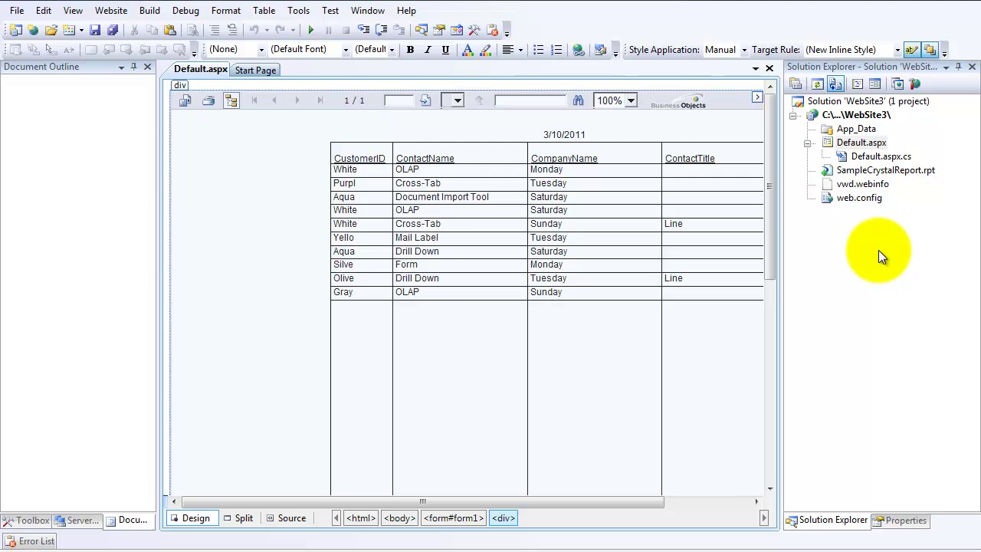
{"action": "left_click", "coordinate": [866, 143]}
{"action": "left_click", "coordinate": [855, 115]}
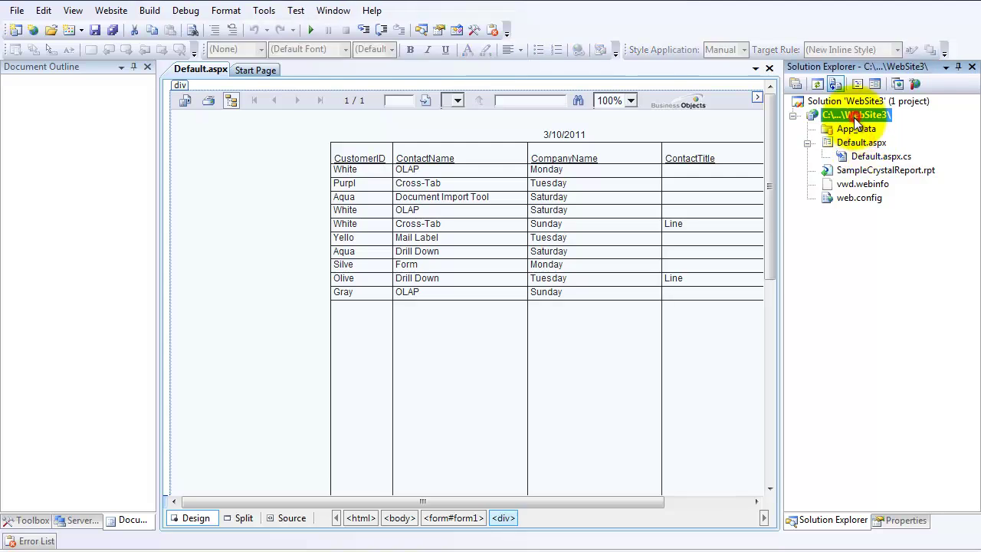
Add a new Crystal Report item named MasterReports.rpt to the WebSite3 project
{"action": "right_click", "coordinate": [854, 116]}
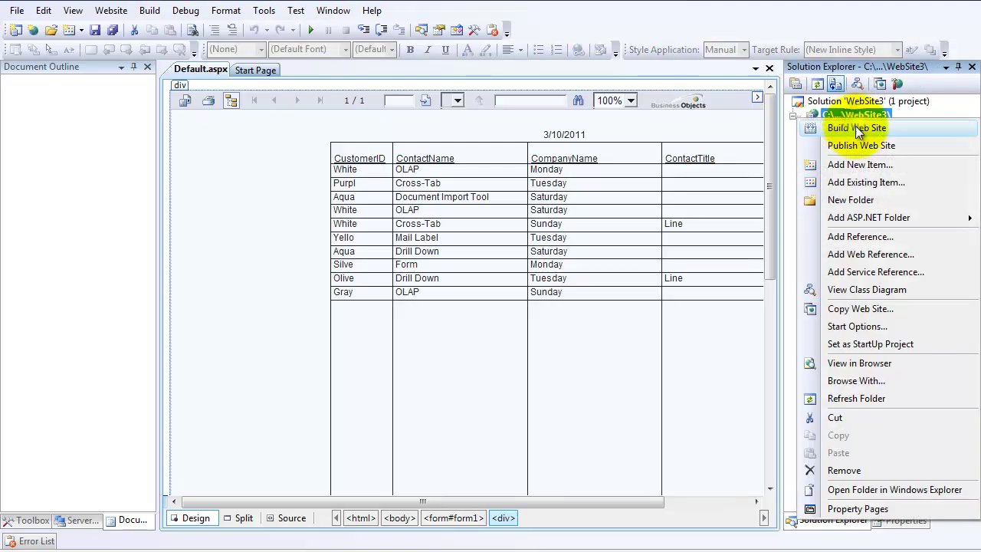
{"action": "left_click", "coordinate": [862, 167]}
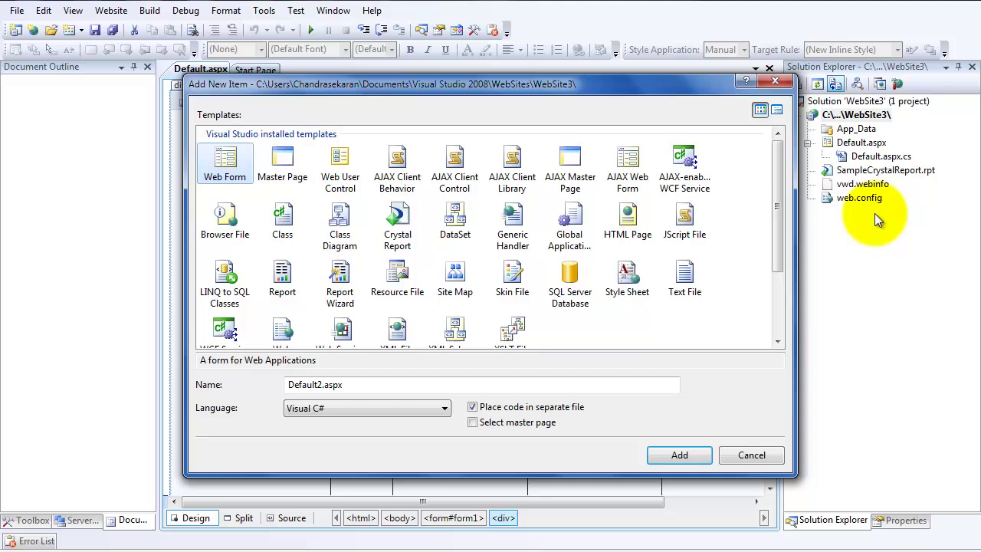
{"action": "left_click", "coordinate": [398, 230]}
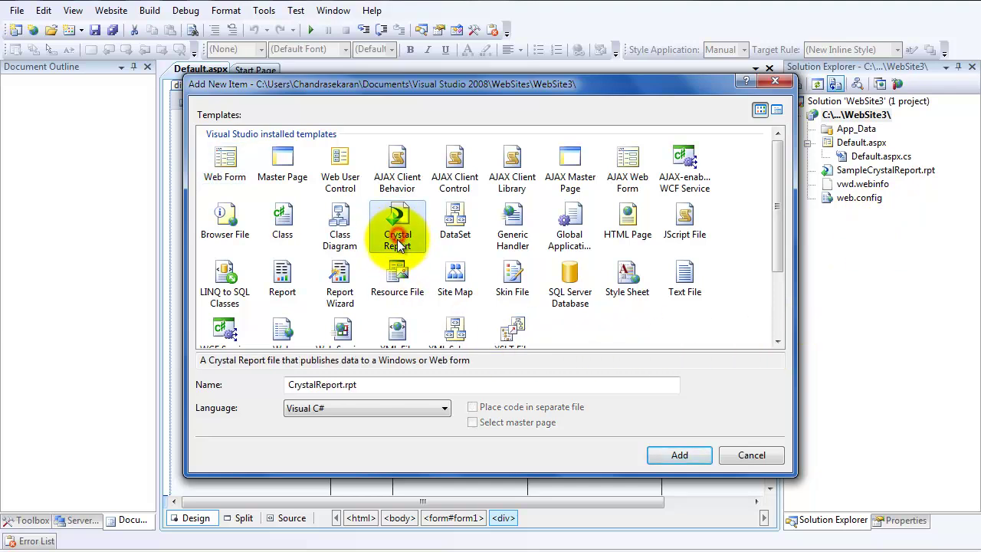
{"action": "left_click", "coordinate": [344, 384]}
{"action": "left_click_drag", "start_coordinate": [342, 385], "coordinate": [274, 388]}
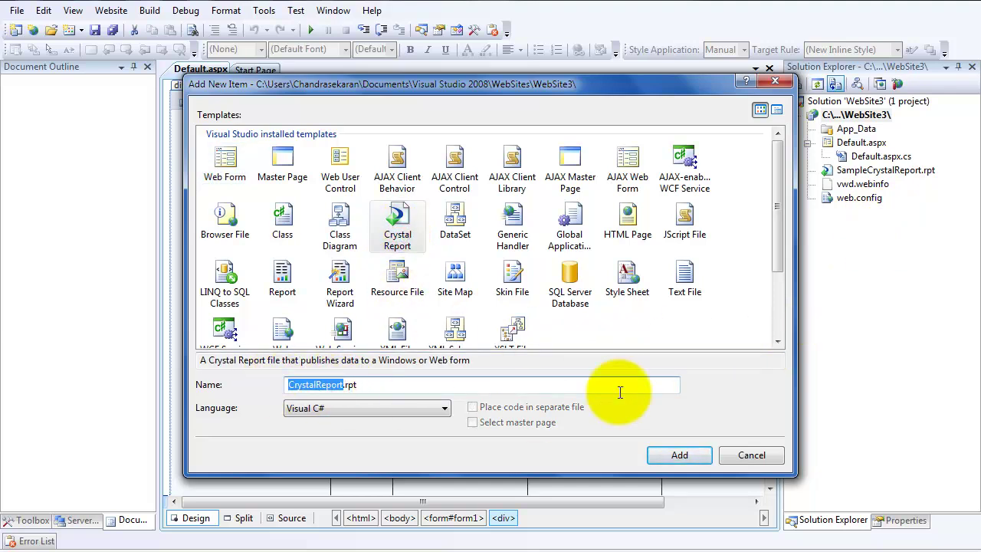
{"action": "type", "text": "Maste"}
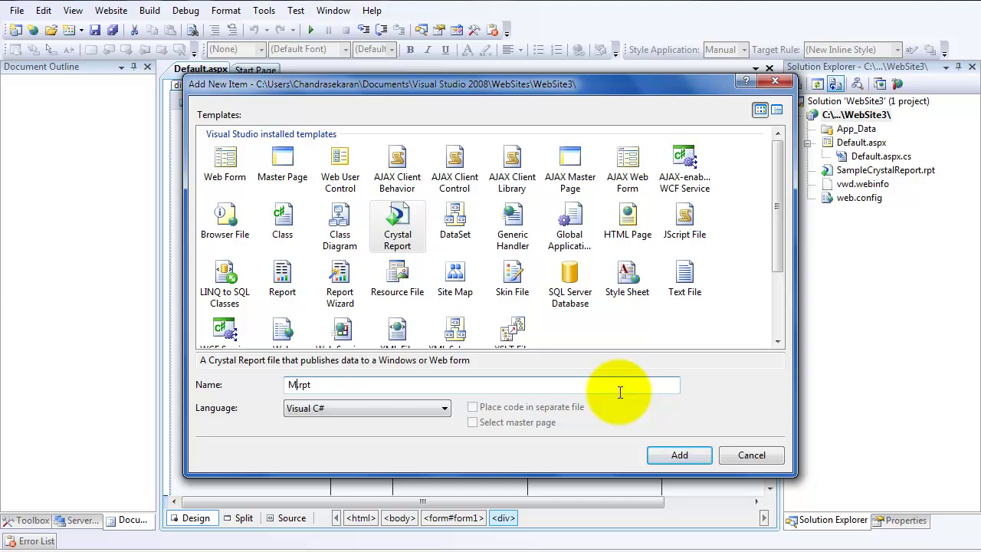
{"action": "type", "text": "rReports"}
{"action": "left_click", "coordinate": [687, 456]}
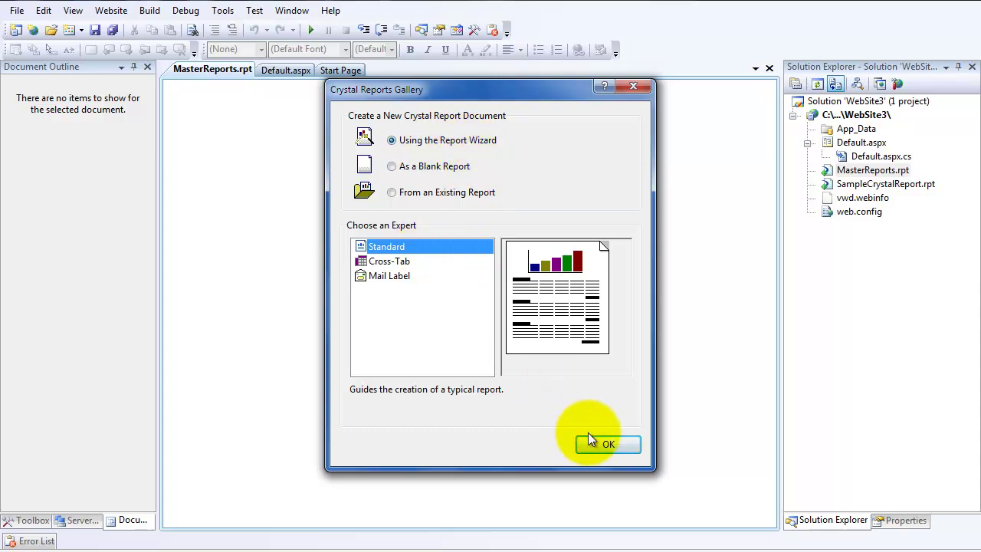
In the standard report wizard, add the NorthWind dbo Customers table to Selected Tables
{"action": "left_click", "coordinate": [607, 444]}
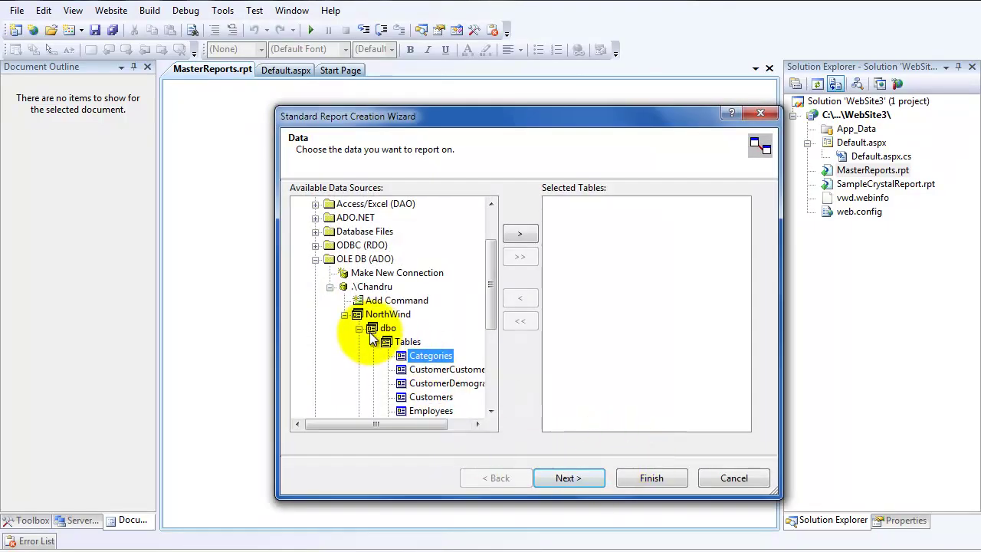
{"action": "left_click", "coordinate": [372, 343]}
{"action": "left_click", "coordinate": [357, 329]}
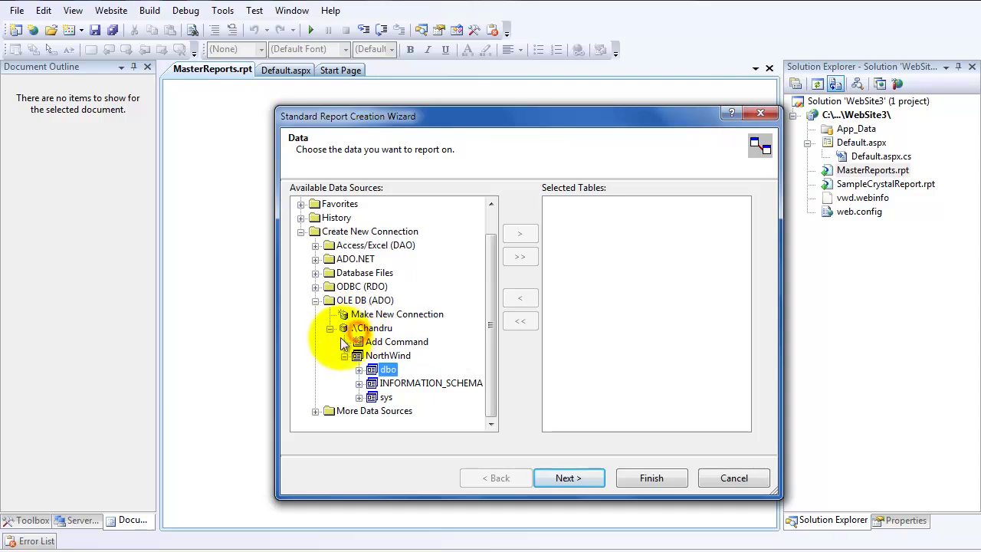
{"action": "left_click", "coordinate": [357, 370]}
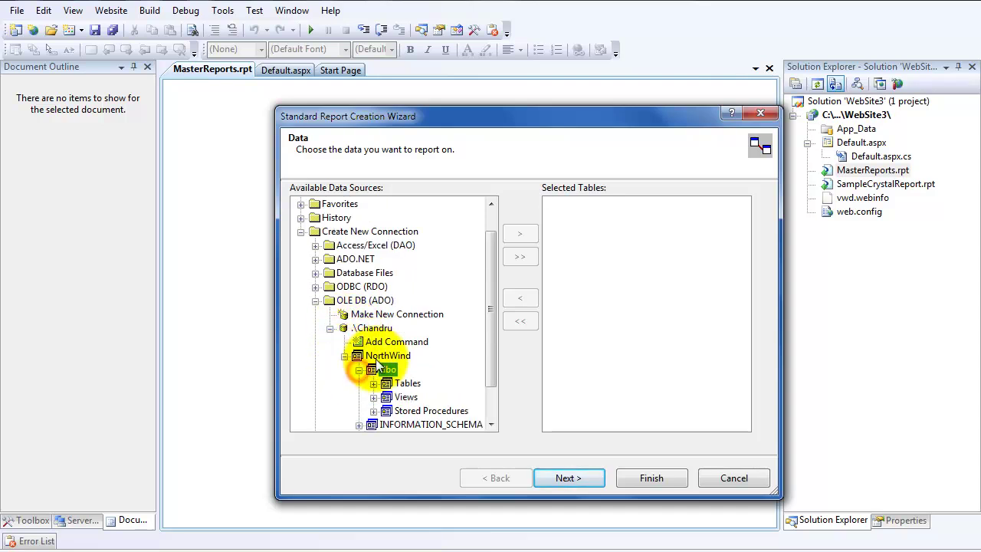
{"action": "left_click_drag", "start_coordinate": [491, 327], "coordinate": [491, 369]}
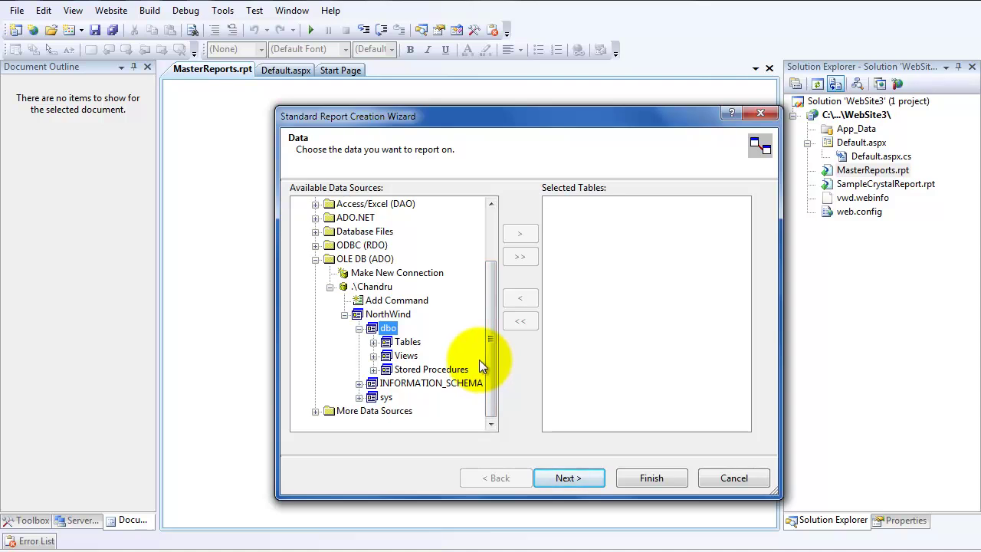
{"action": "double_click", "coordinate": [377, 347]}
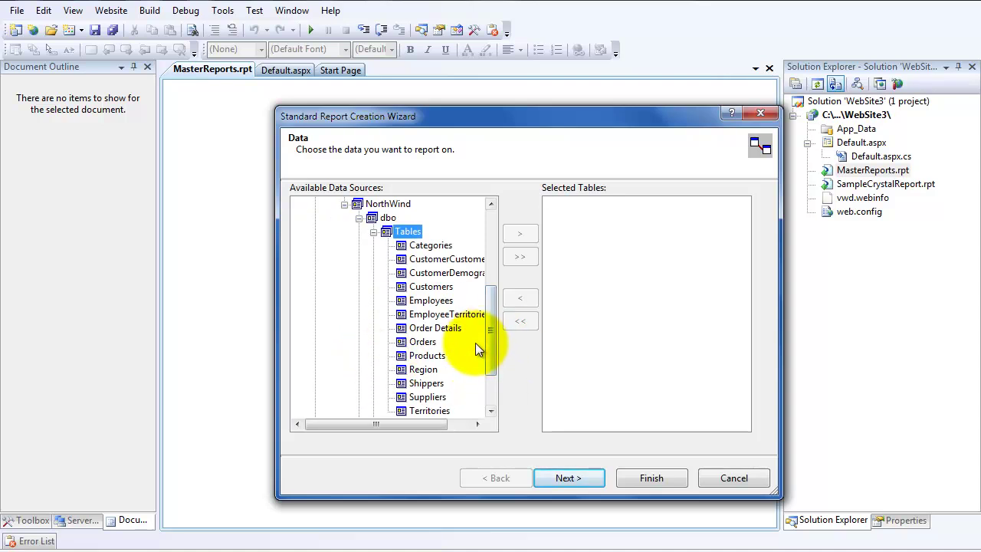
{"action": "left_click", "coordinate": [433, 301]}
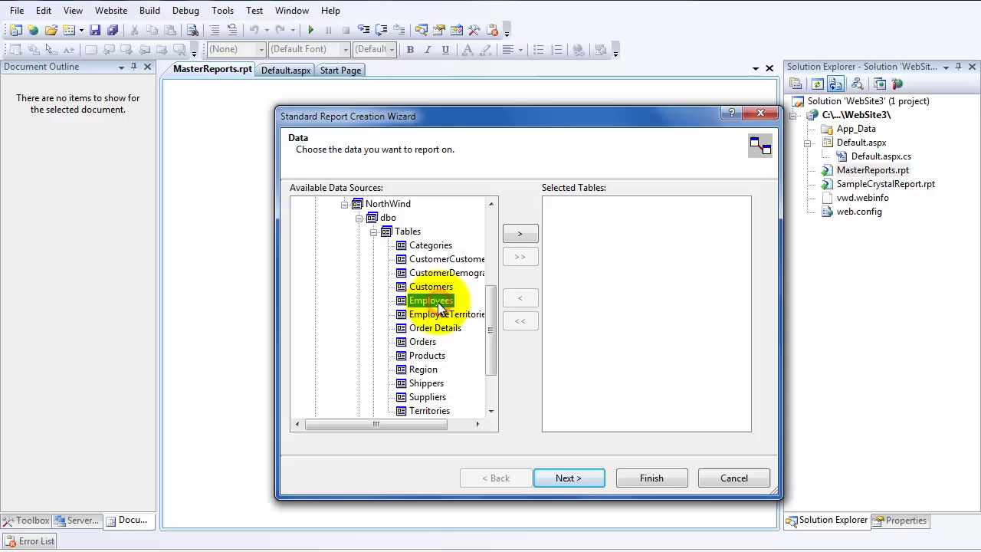
{"action": "left_click", "coordinate": [439, 290]}
{"action": "left_click", "coordinate": [520, 234]}
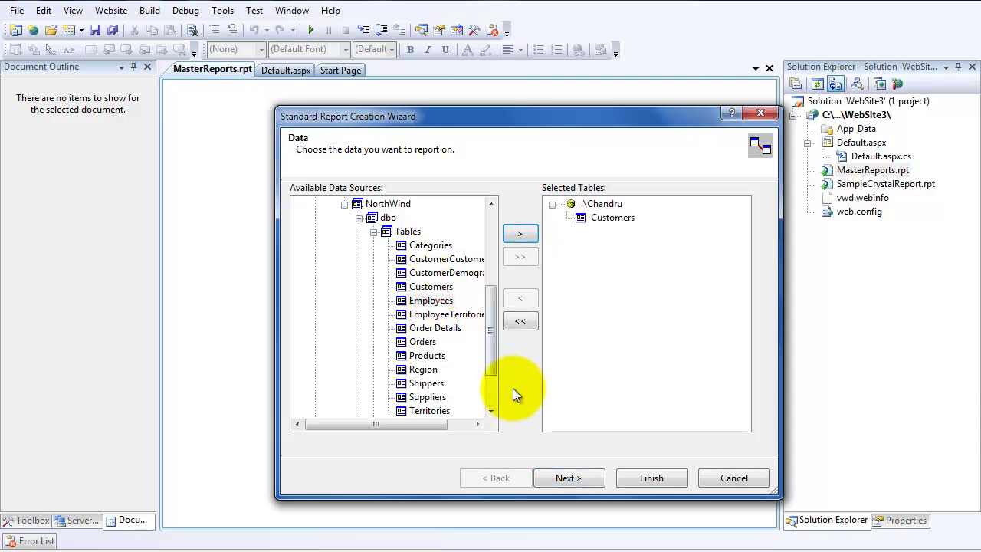
Add CustomerID, CompanyName, ContactName and ContactTitle as the report's display fields
{"action": "left_click", "coordinate": [583, 479]}
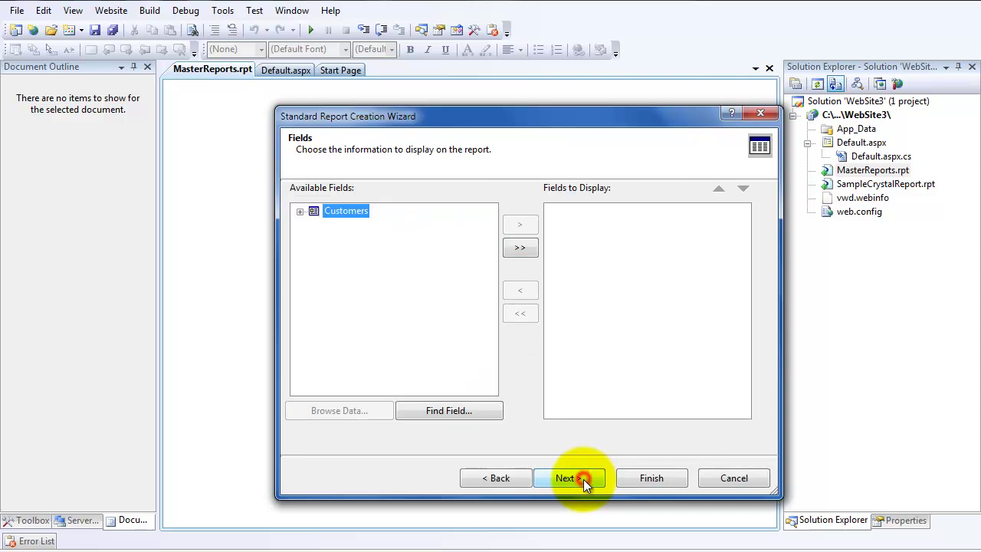
{"action": "left_click", "coordinate": [300, 212]}
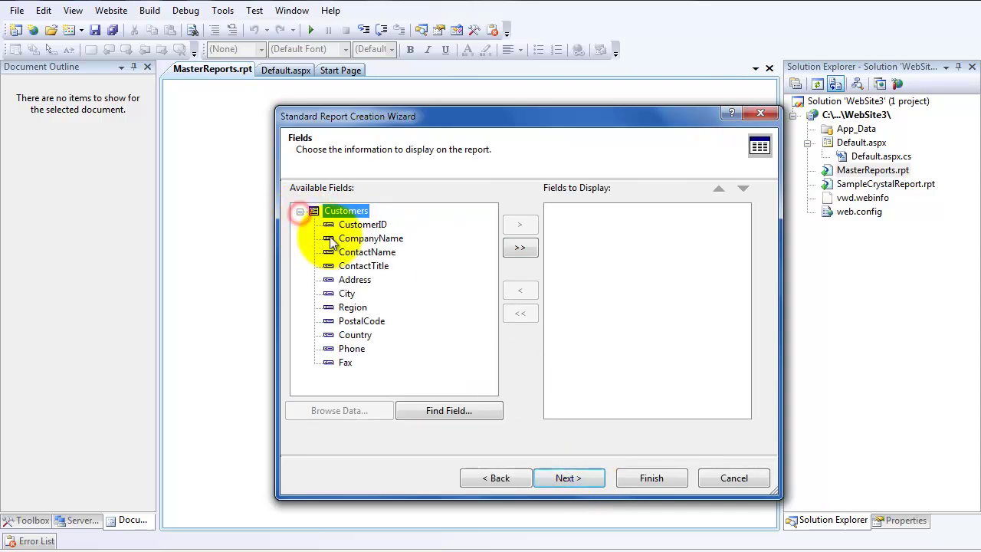
{"action": "left_click", "coordinate": [366, 224]}
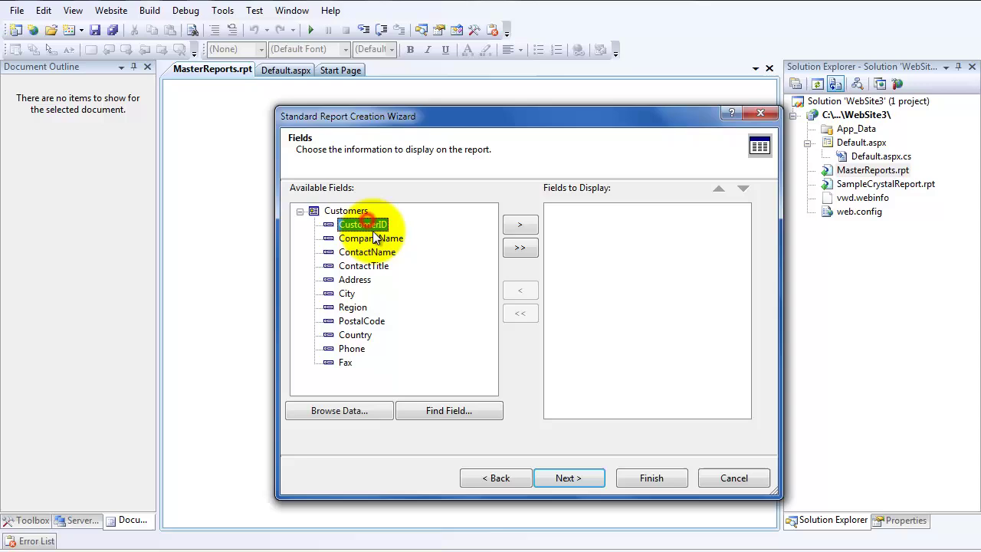
{"action": "left_click", "coordinate": [377, 253], "text": "ctrl"}
{"action": "left_click", "coordinate": [371, 238], "text": "ctrl"}
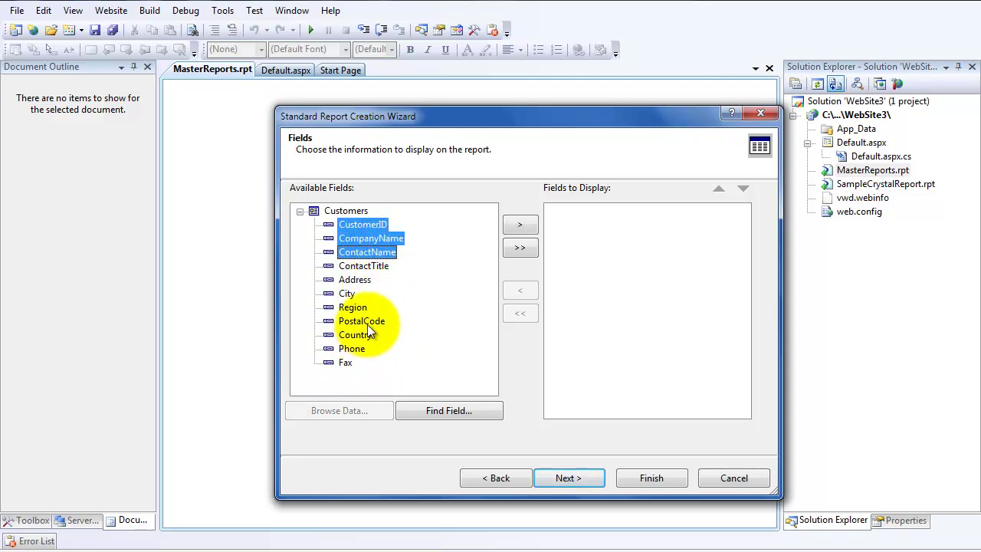
{"action": "left_click", "coordinate": [363, 266], "text": "ctrl"}
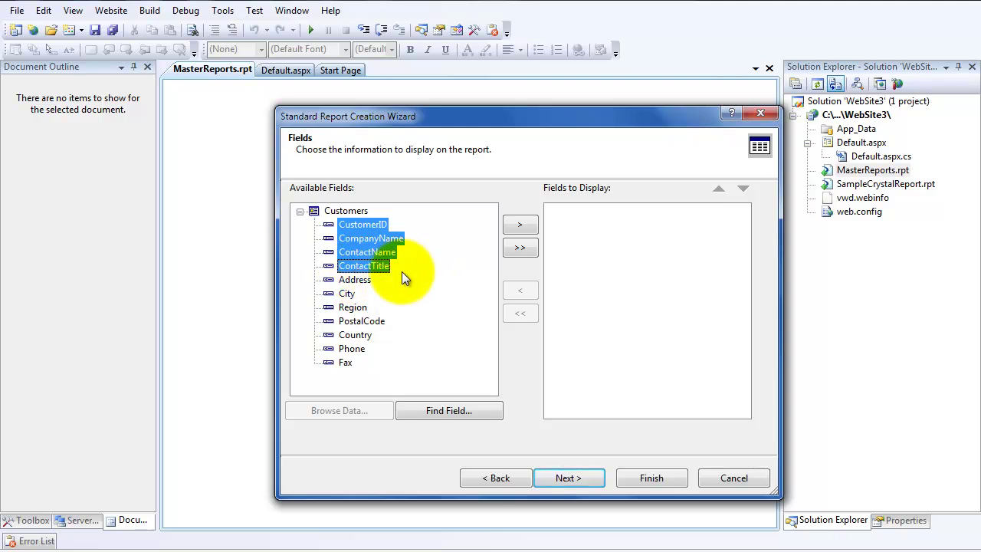
{"action": "left_click", "coordinate": [521, 224]}
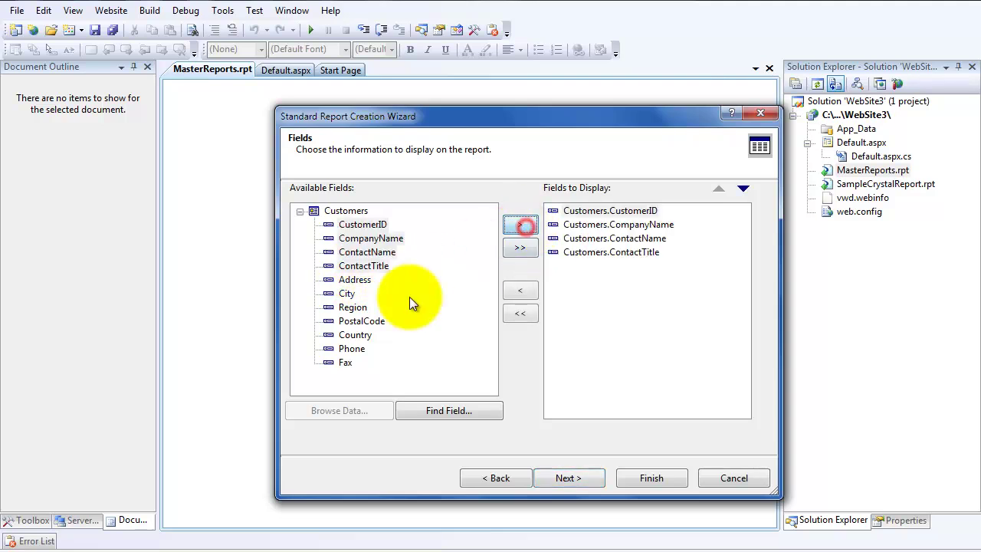
Skip grouping and record selection, then choose the Maroon/Teal Box report style
{"action": "left_click", "coordinate": [567, 475]}
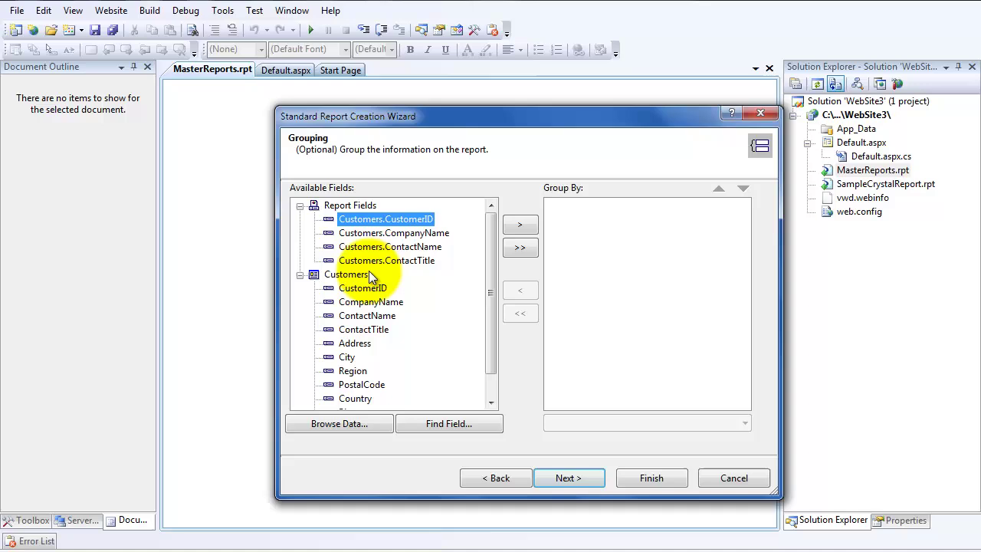
{"action": "left_click", "coordinate": [565, 481]}
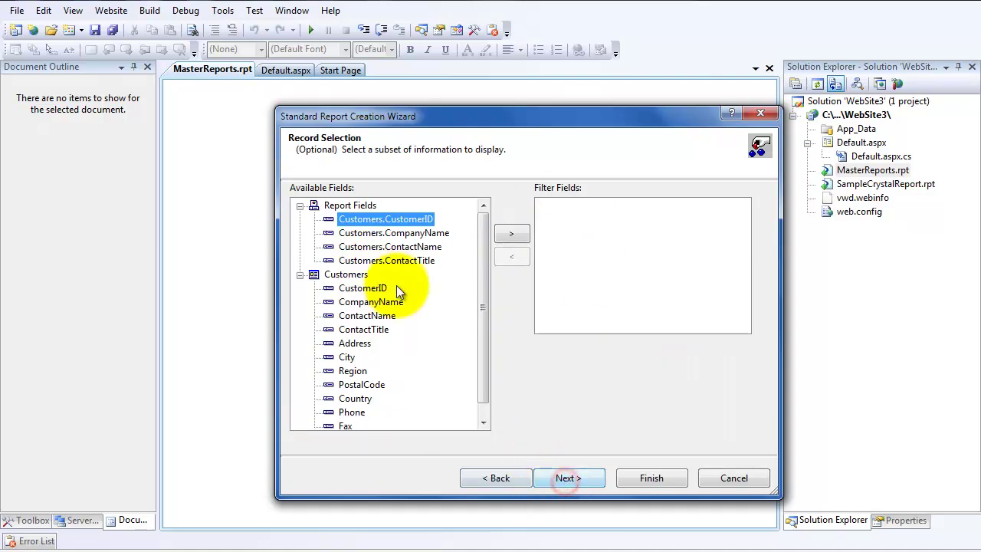
{"action": "left_click", "coordinate": [581, 483]}
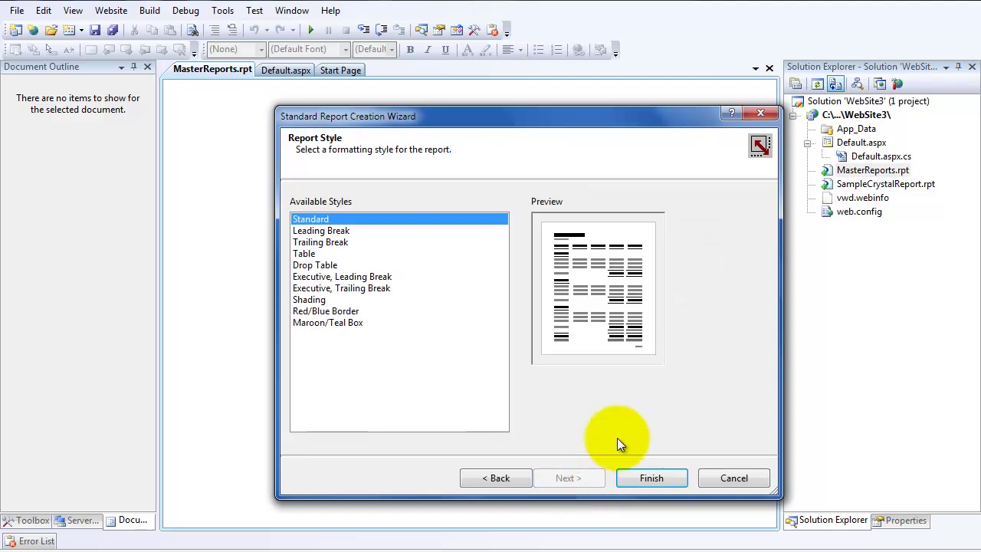
{"action": "left_click", "coordinate": [500, 480]}
{"action": "left_click", "coordinate": [506, 481]}
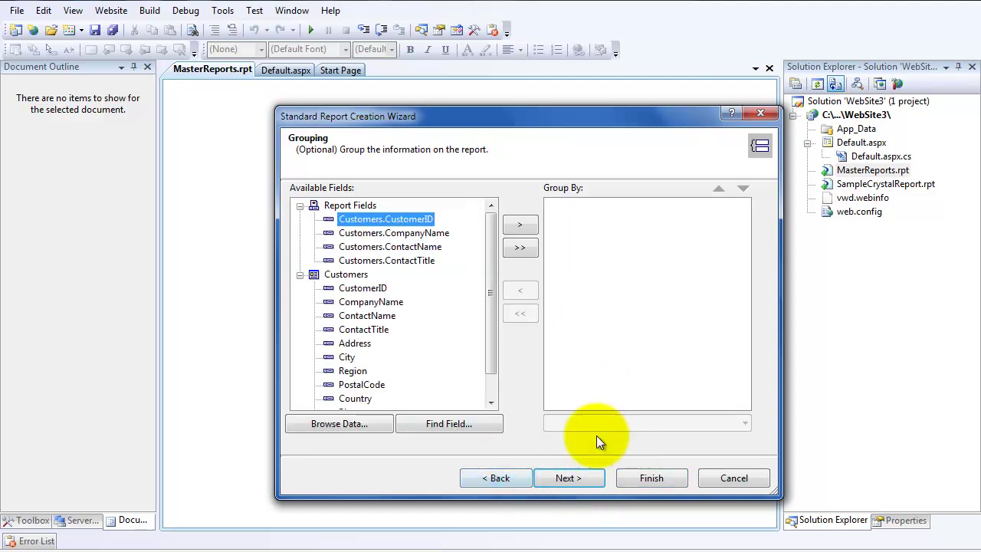
{"action": "left_click", "coordinate": [576, 473]}
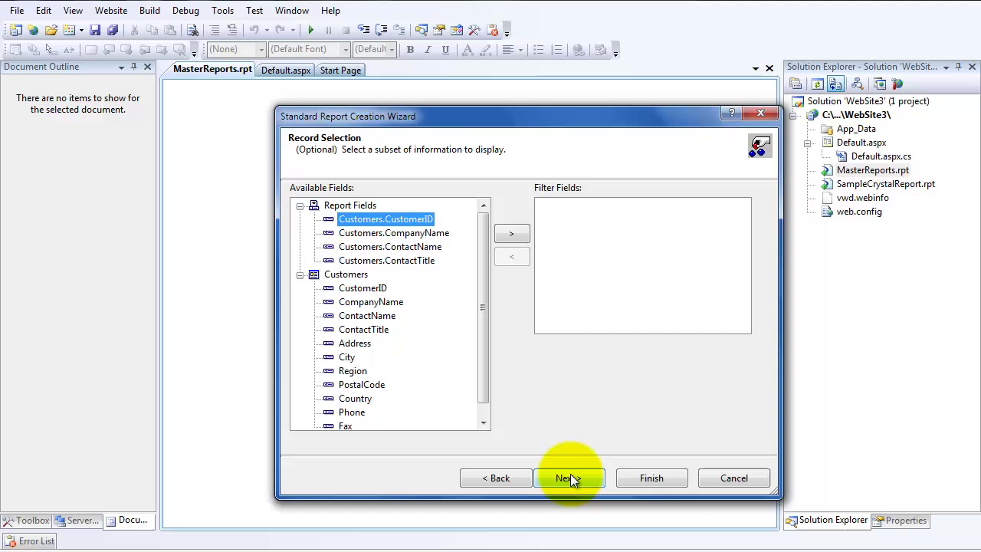
{"action": "left_click", "coordinate": [574, 477]}
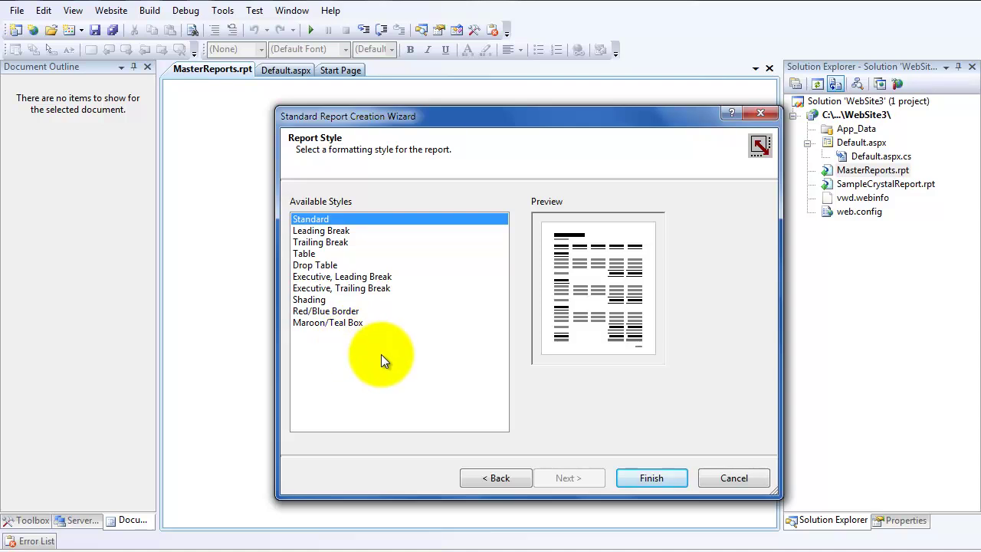
{"action": "left_click", "coordinate": [316, 311]}
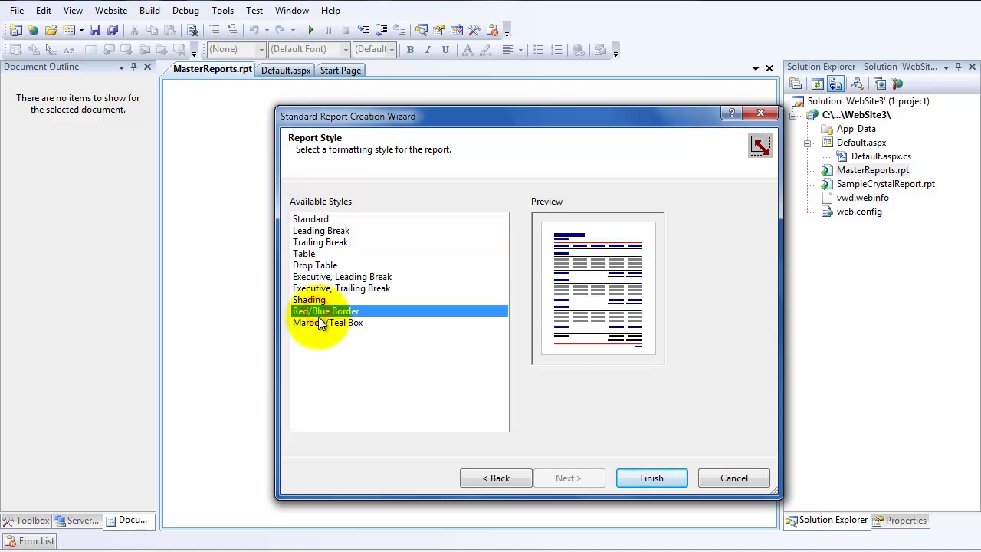
{"action": "left_click", "coordinate": [327, 324]}
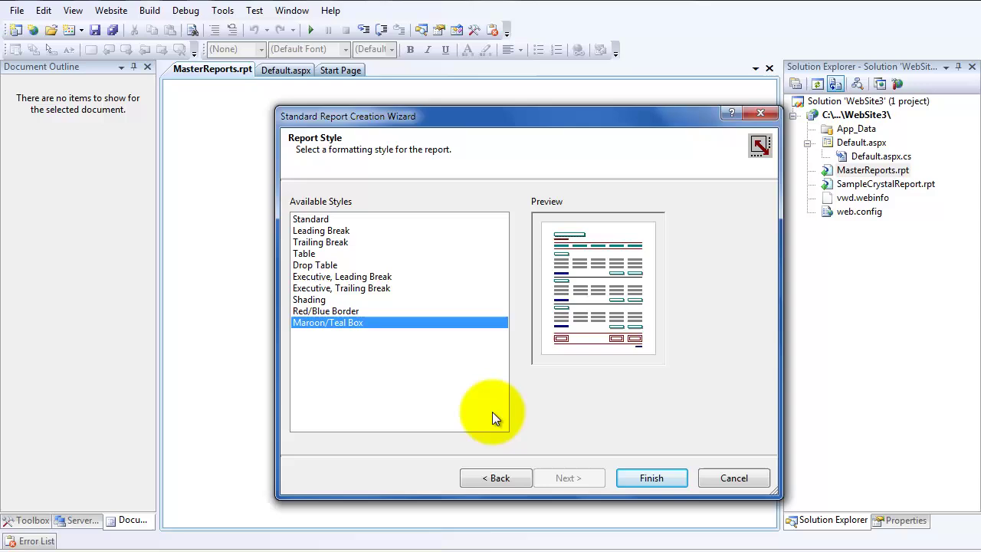
Finish the wizard and preview MasterReports.rpt with customer IDs, companies, contact names and titles
{"action": "left_click", "coordinate": [664, 478]}
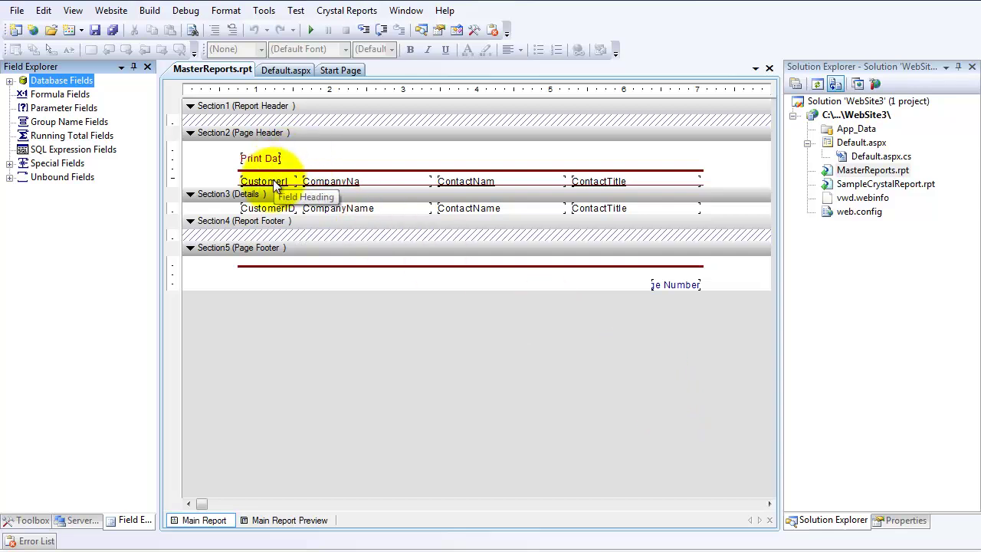
{"action": "left_click", "coordinate": [260, 208]}
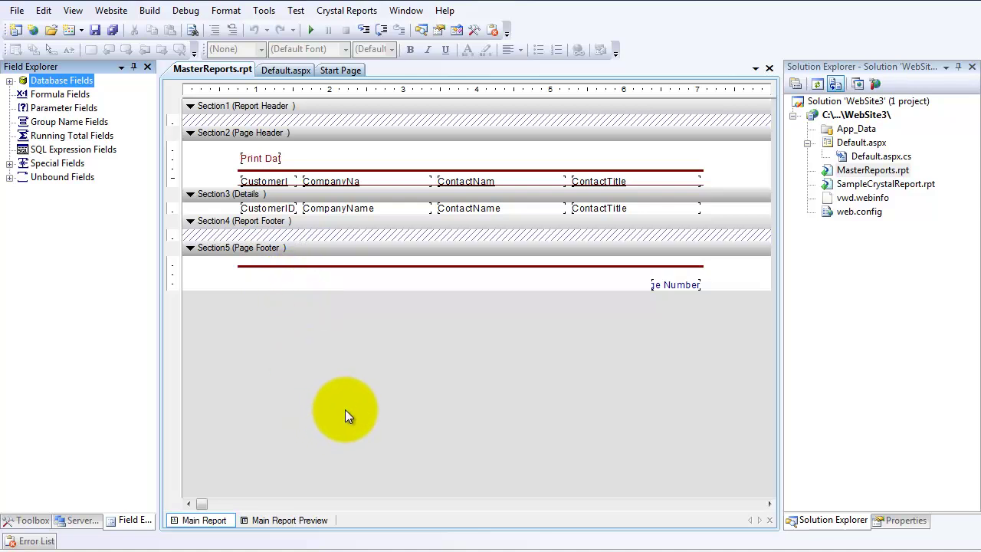
{"action": "left_click", "coordinate": [291, 520]}
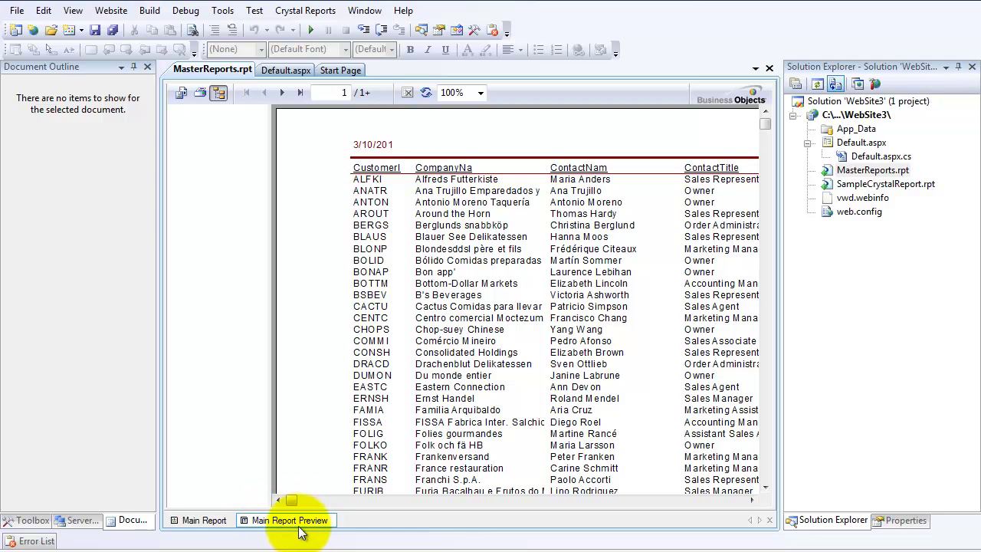
{"action": "left_click_drag", "start_coordinate": [291, 501], "coordinate": [292, 521]}
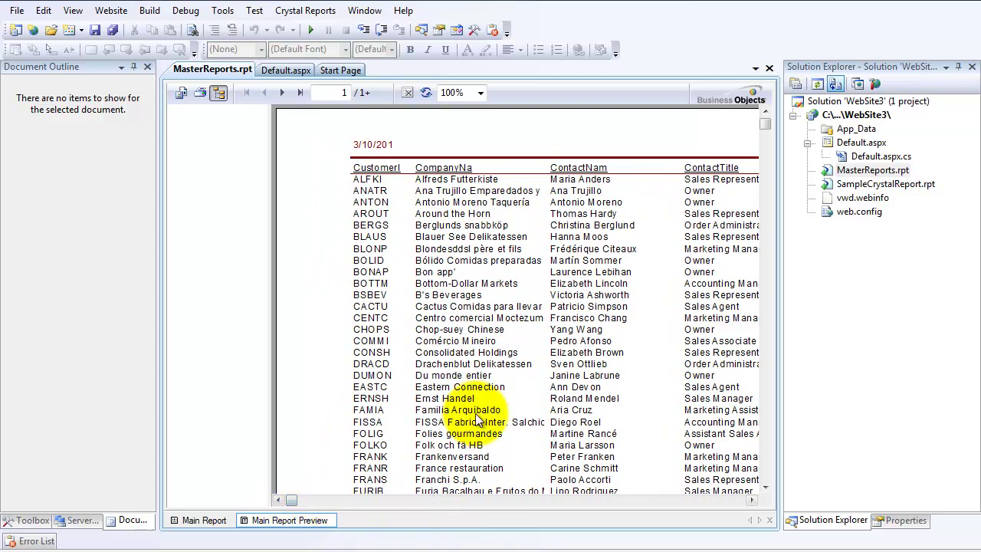
Switch back to the Main Report design layout showing the four customer fields in Details
{"action": "left_click", "coordinate": [202, 521]}
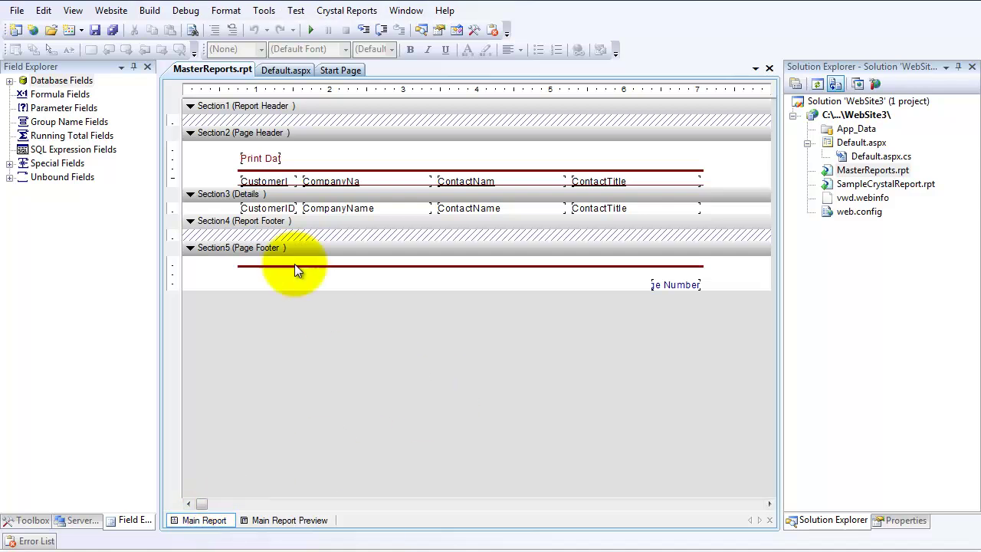
{"action": "left_click", "coordinate": [257, 208]}
{"action": "left_click", "coordinate": [225, 215]}
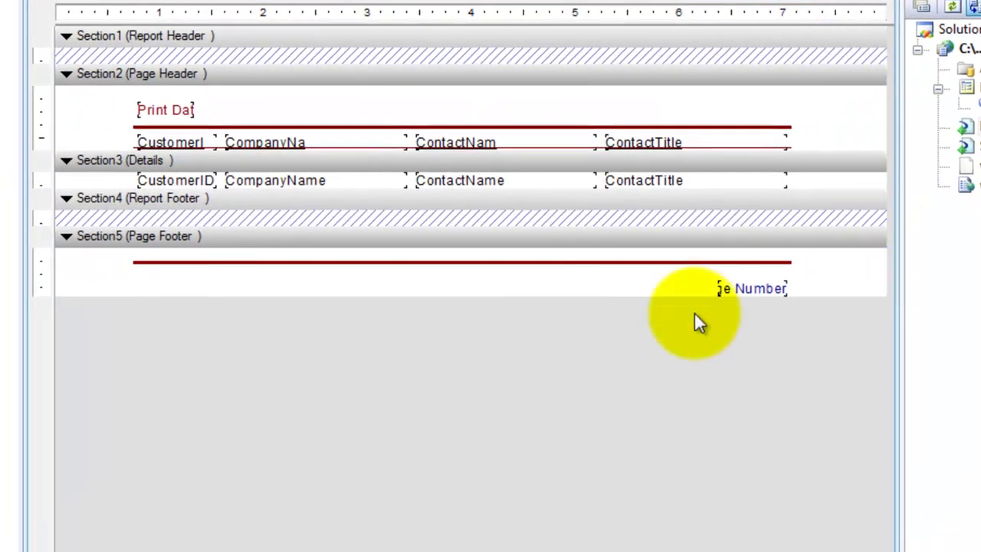
Insert a subreport into the master report layout, bringing up the Insert Subreport dialog
{"action": "right_click", "coordinate": [96, 184]}
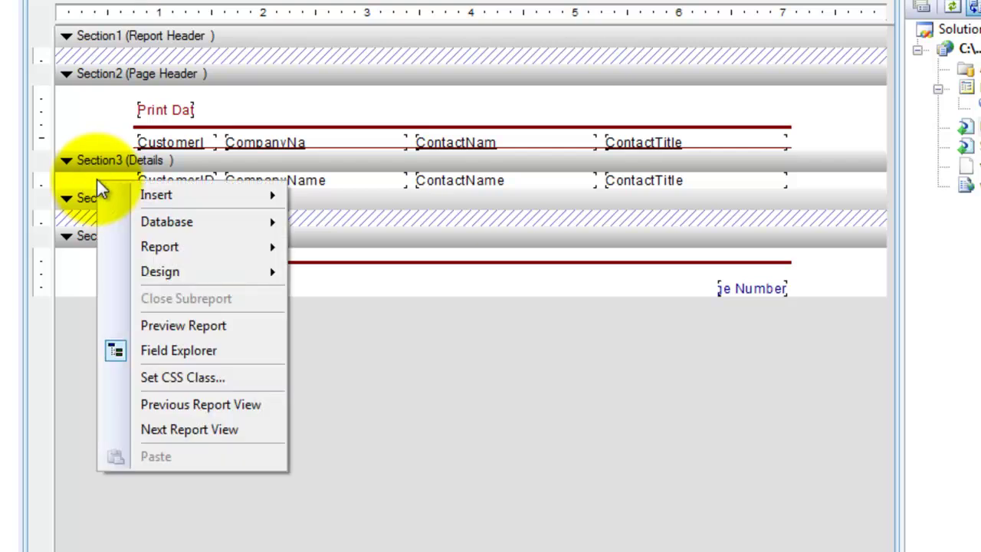
{"action": "mouse_move", "coordinate": [157, 193]}
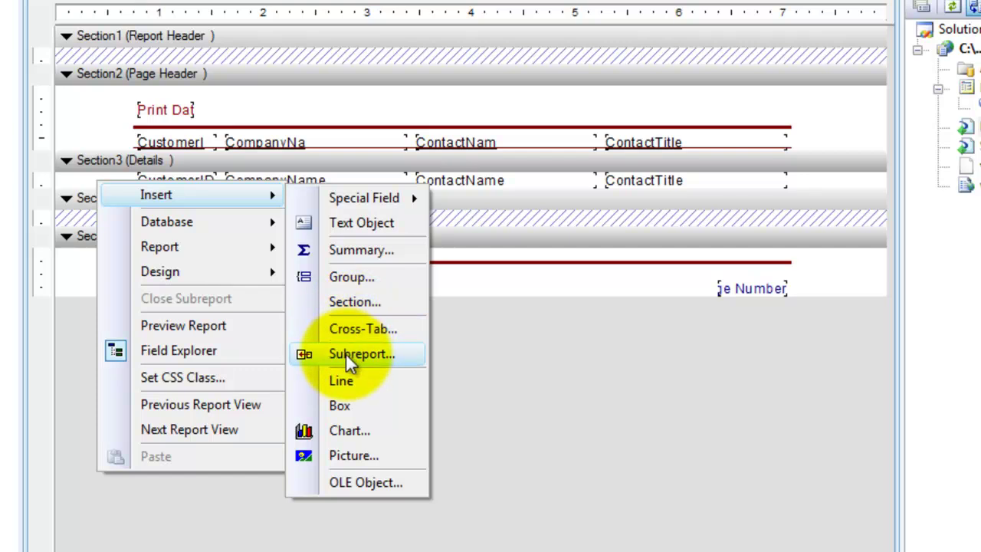
{"action": "left_click", "coordinate": [347, 357]}
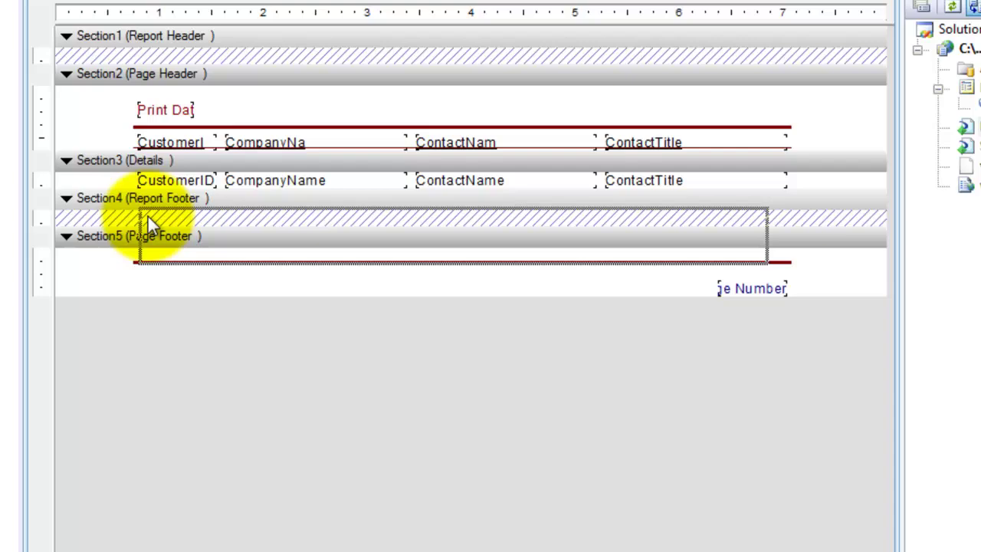
{"action": "left_click", "coordinate": [106, 182]}
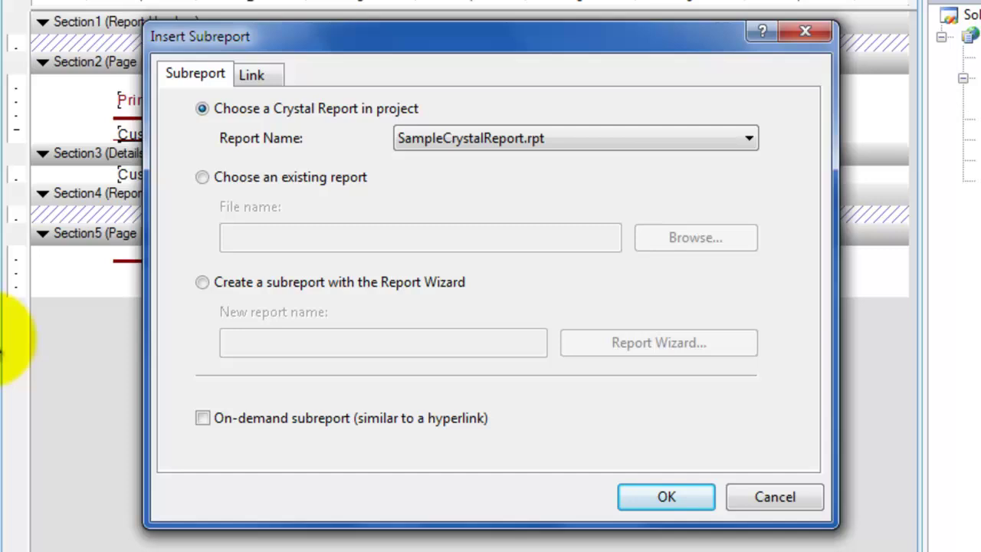
Choose to create a new on-demand subreport named SubReport with the Report Wizard
{"action": "left_click", "coordinate": [202, 282]}
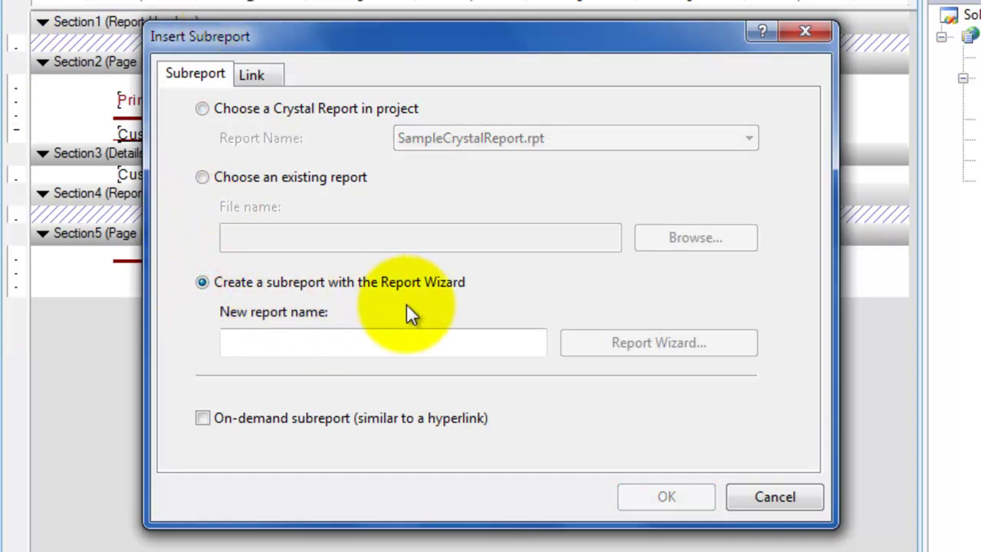
{"action": "left_click", "coordinate": [390, 340]}
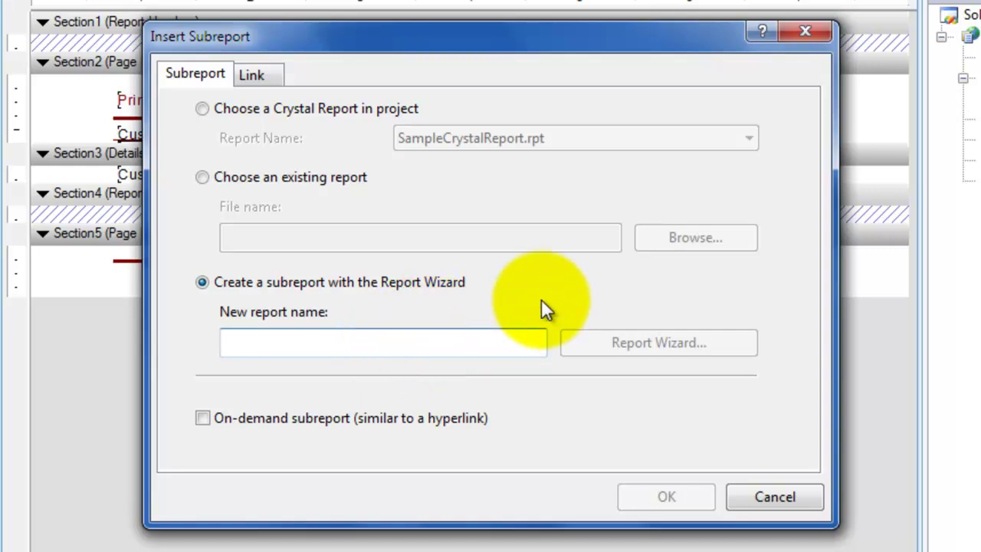
{"action": "type", "text": "SubReport"}
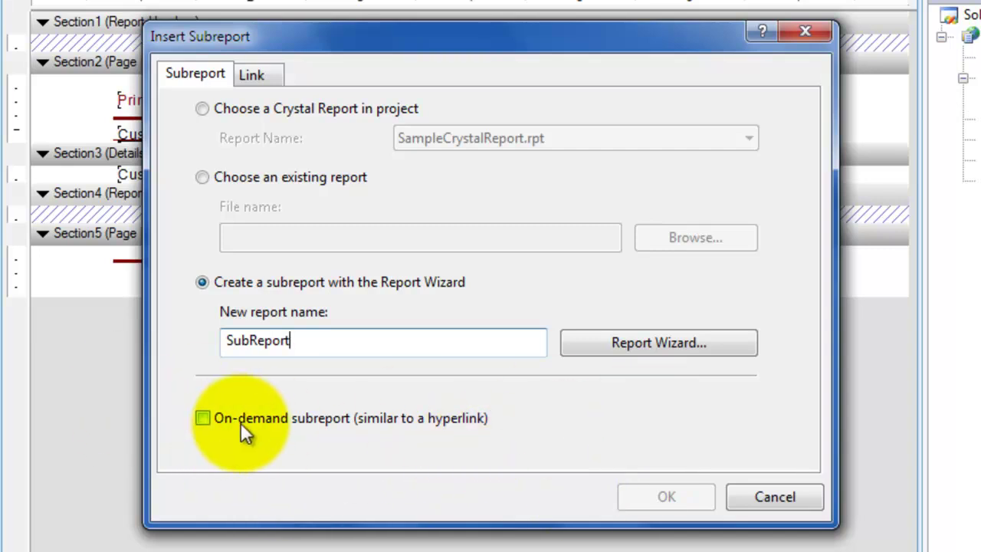
{"action": "left_click", "coordinate": [203, 419]}
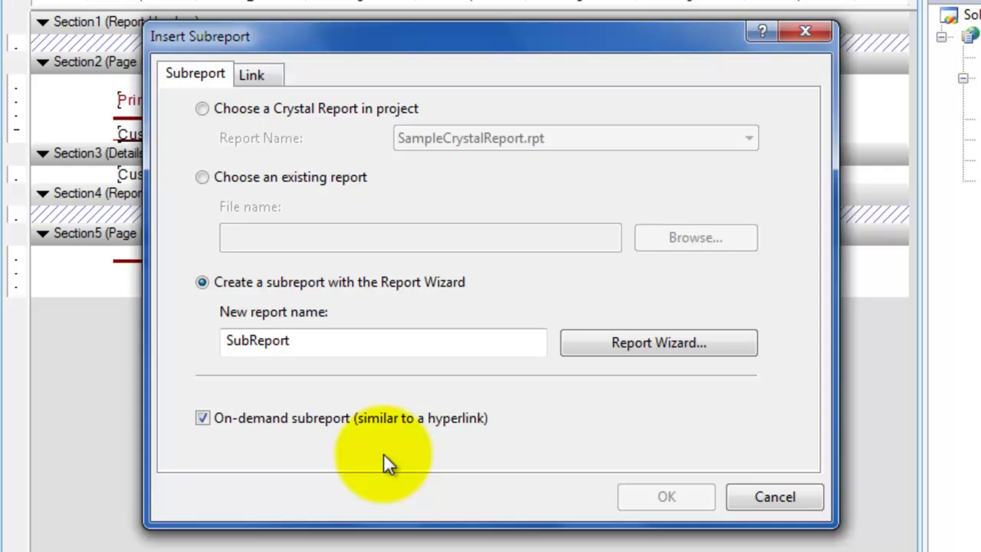
In the subreport's Report Wizard, select the NorthWind Orders table and advance to fields
{"action": "left_click", "coordinate": [639, 346]}
{"action": "left_click_drag", "start_coordinate": [368, 498], "coordinate": [408, 495]}
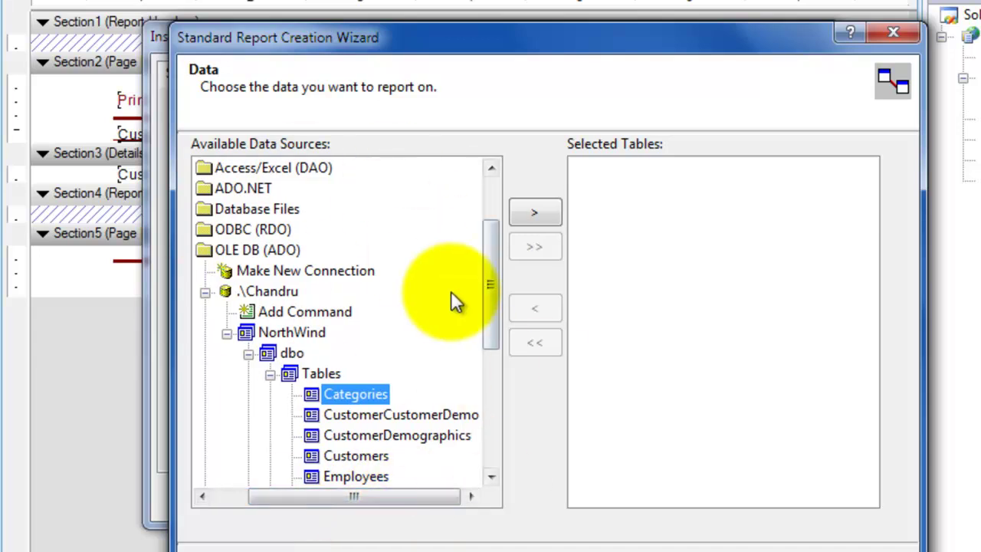
{"action": "left_click_drag", "start_coordinate": [486, 255], "coordinate": [492, 352]}
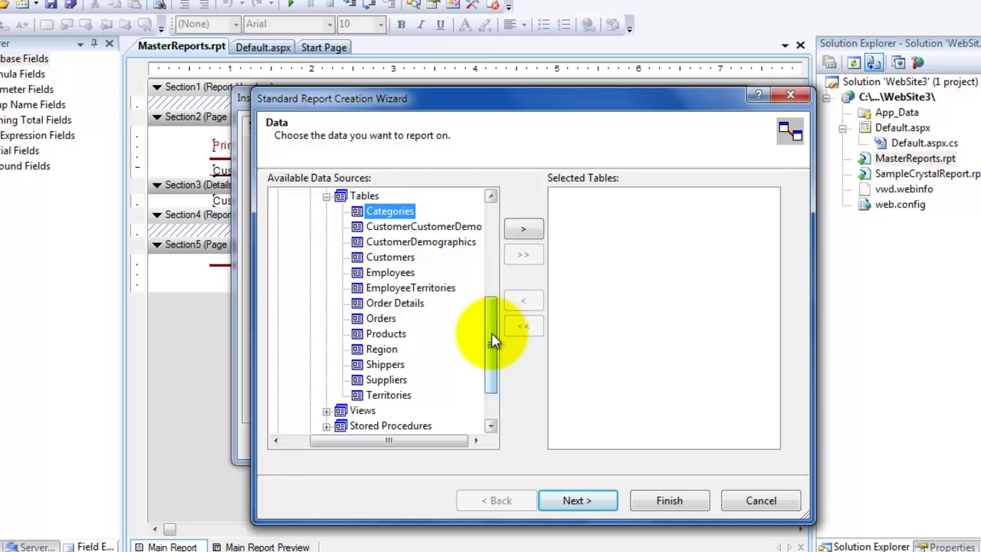
{"action": "left_click", "coordinate": [380, 318]}
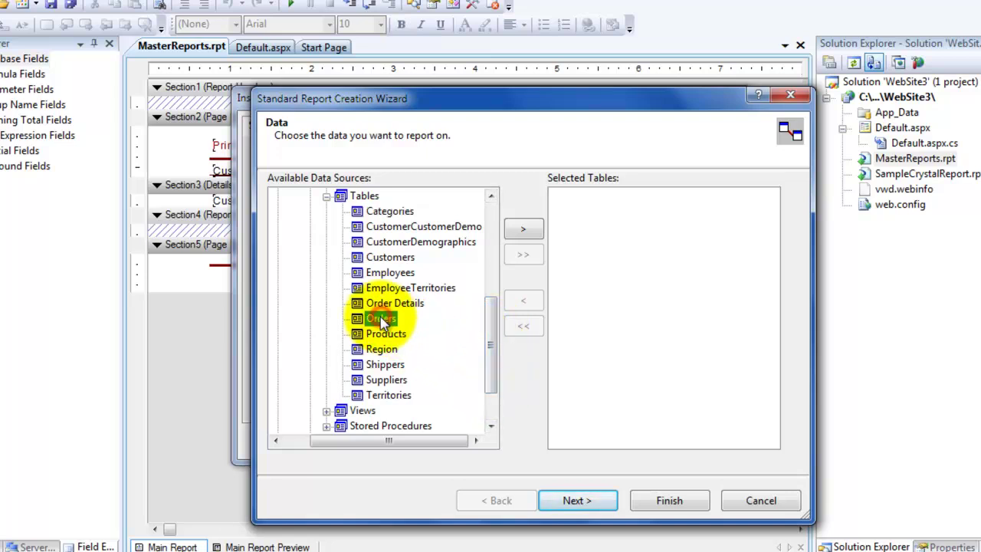
{"action": "left_click", "coordinate": [524, 230]}
{"action": "left_click", "coordinate": [432, 339]}
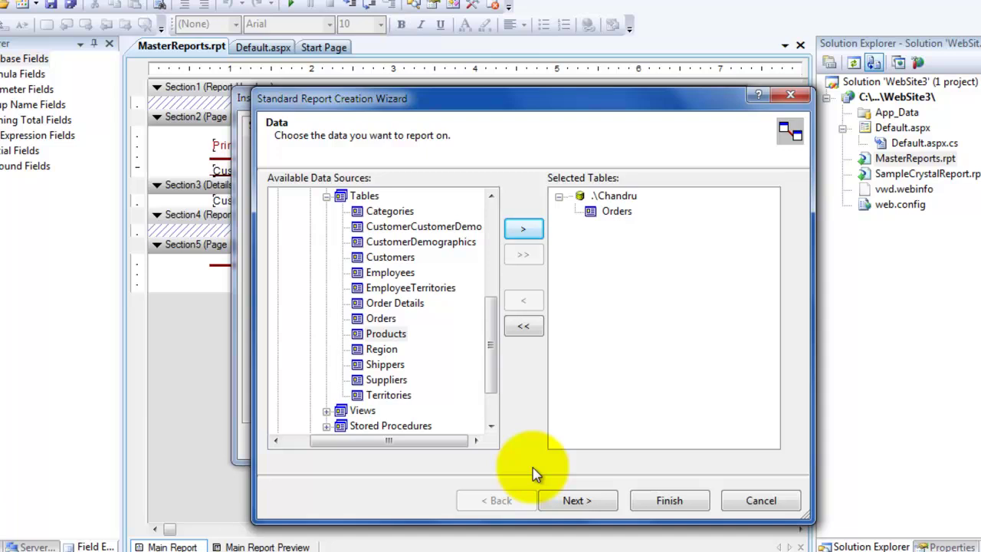
{"action": "left_click", "coordinate": [574, 499]}
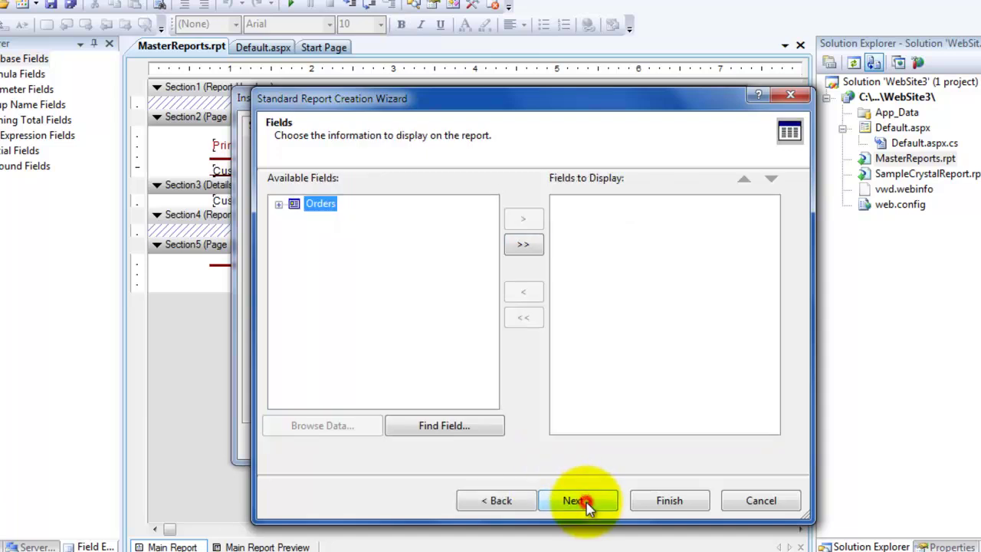
Display CustomerID, EmployeeID, OrderDate, ShipName, ShipAddress, ShipCity and ShipRegion, then advance to grouping
{"action": "left_click", "coordinate": [279, 204]}
{"action": "scroll", "coordinate": [489, 261], "scroll_direction": "down", "scroll_amount": 1}
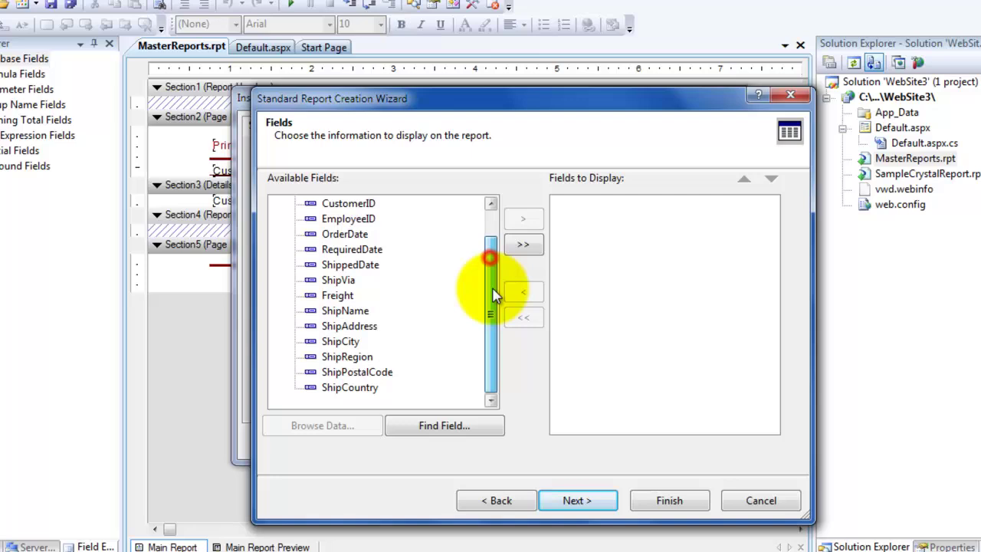
{"action": "scroll", "coordinate": [487, 245], "scroll_direction": "up", "scroll_amount": 1}
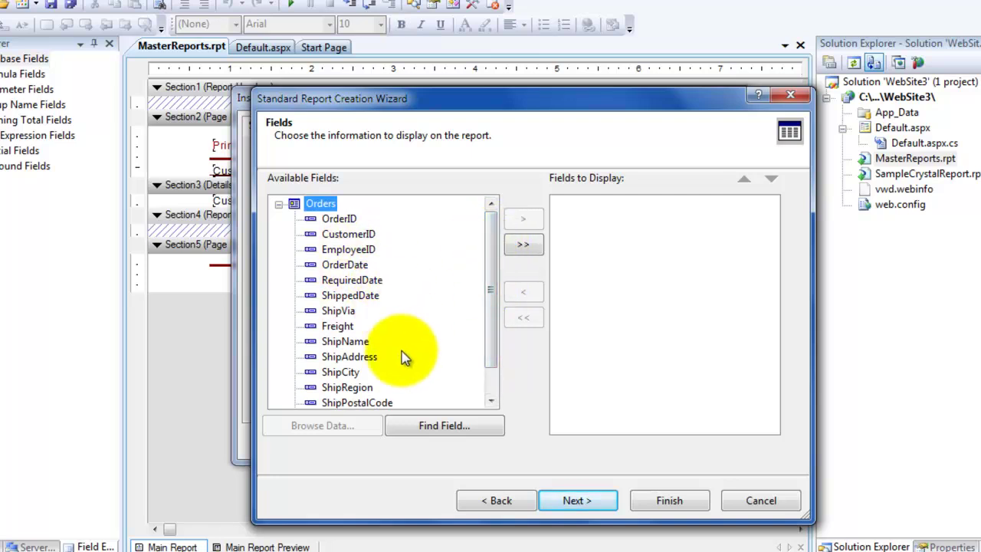
{"action": "left_click", "coordinate": [349, 234]}
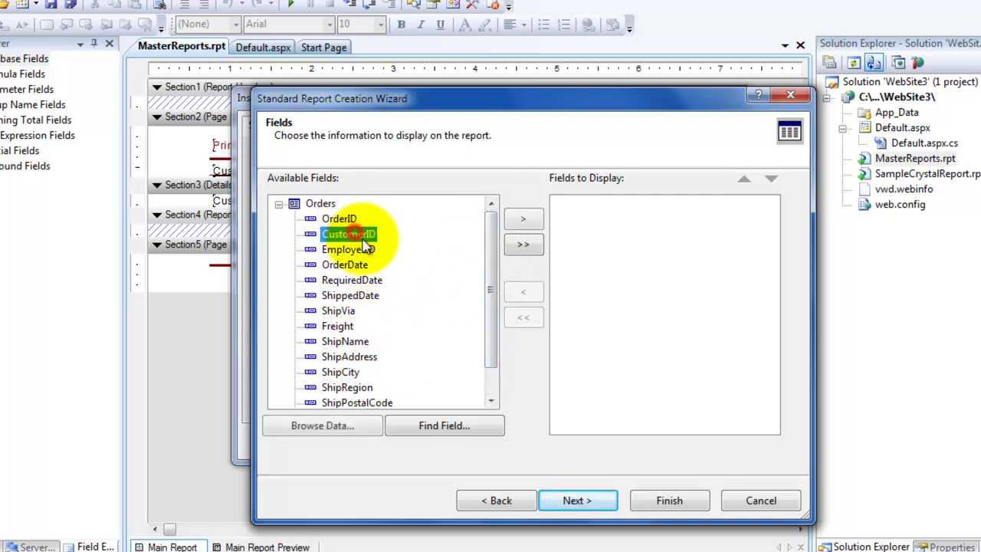
{"action": "left_click", "coordinate": [371, 249], "text": "shift"}
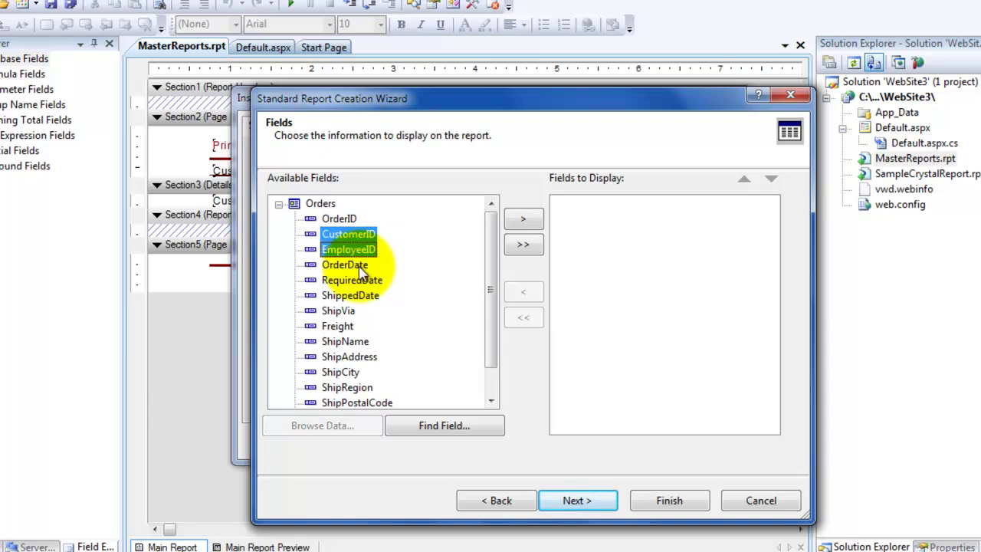
{"action": "left_click", "coordinate": [360, 264], "text": "shift"}
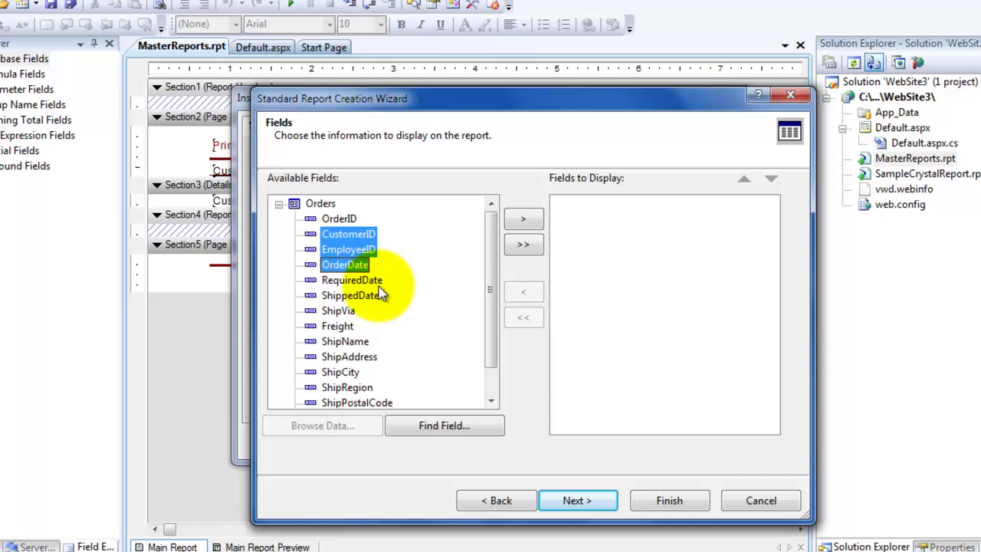
{"action": "left_click", "coordinate": [341, 219], "text": "ctrl"}
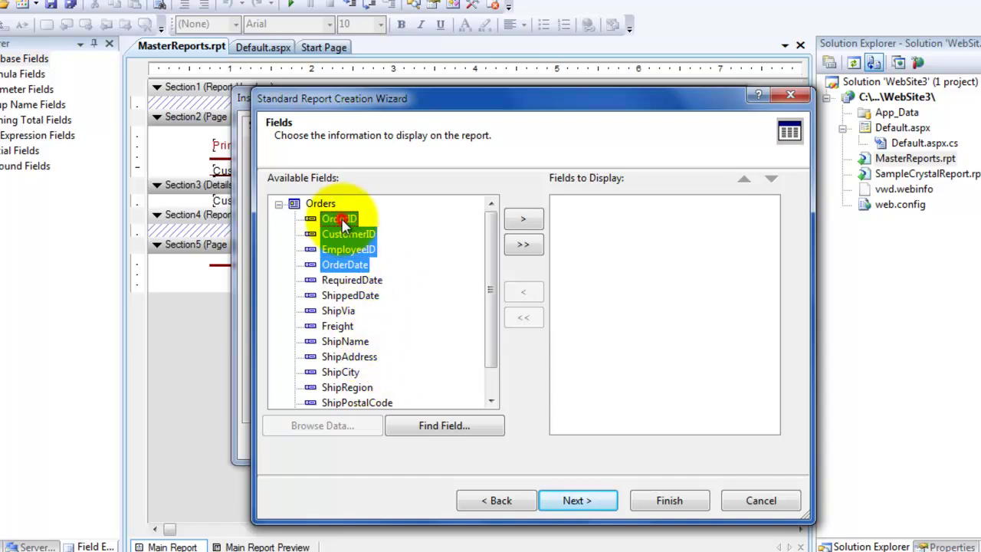
{"action": "left_click", "coordinate": [341, 219], "text": "ctrl"}
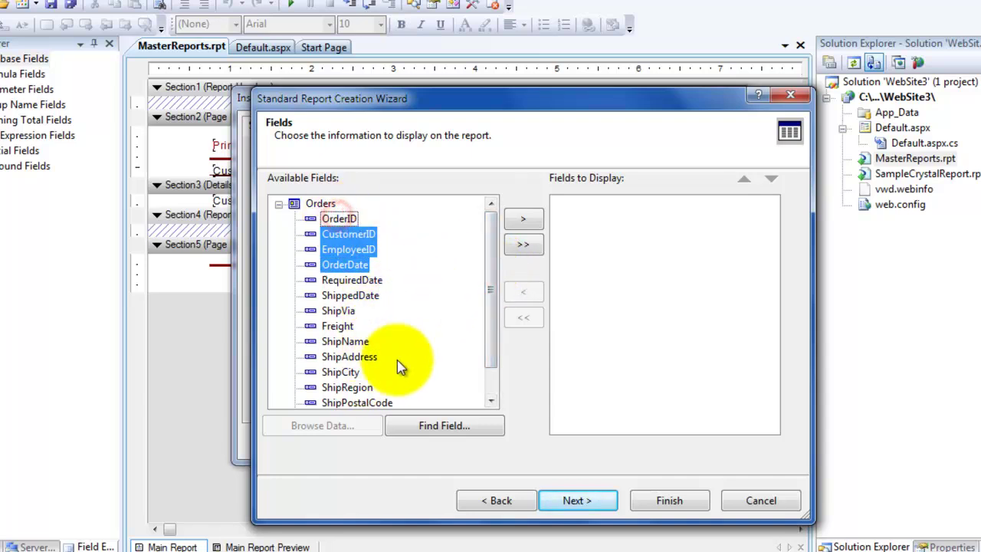
{"action": "left_click", "coordinate": [345, 341], "text": "ctrl"}
{"action": "left_click", "coordinate": [355, 356], "text": "ctrl"}
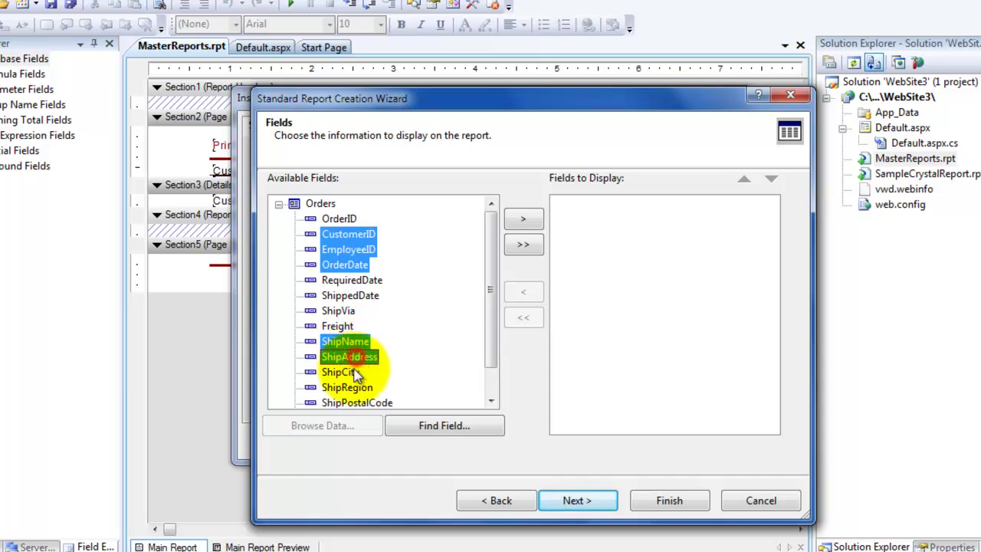
{"action": "left_click", "coordinate": [353, 373], "text": "ctrl"}
{"action": "left_click", "coordinate": [347, 387], "text": "ctrl"}
{"action": "left_click", "coordinate": [523, 219]}
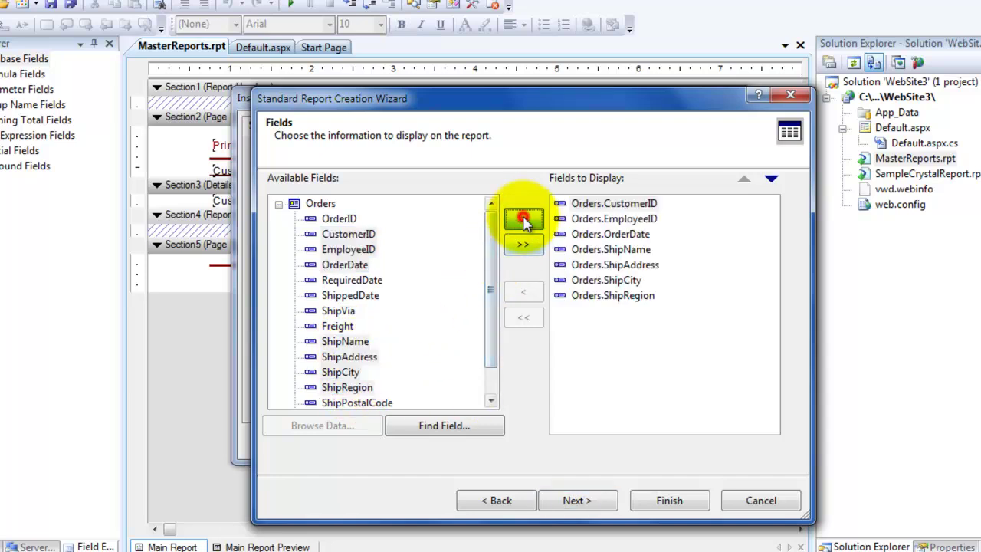
{"action": "left_click", "coordinate": [569, 507]}
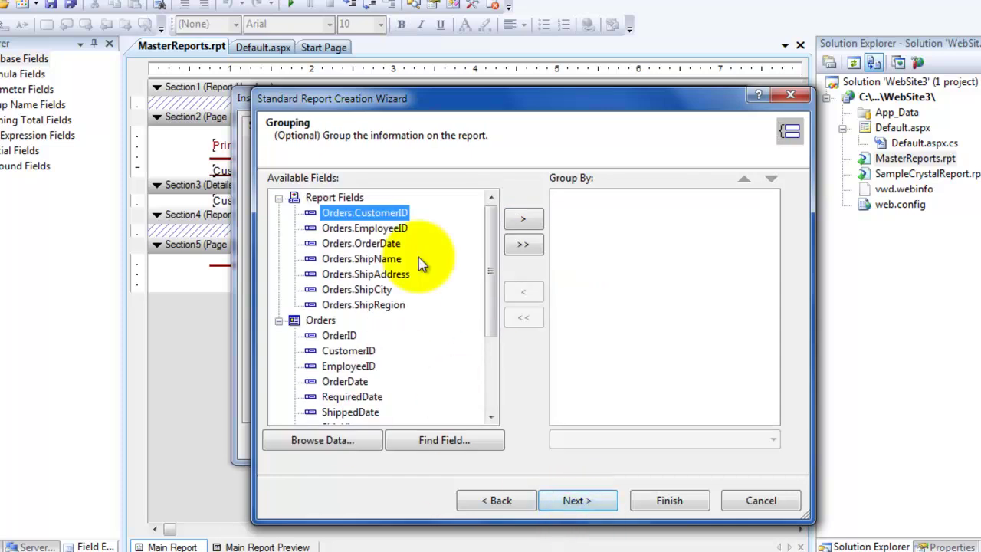
Skip grouping and record selection, apply the Red/Blue Border style, and finish the subreport wizard
{"action": "left_click", "coordinate": [576, 499]}
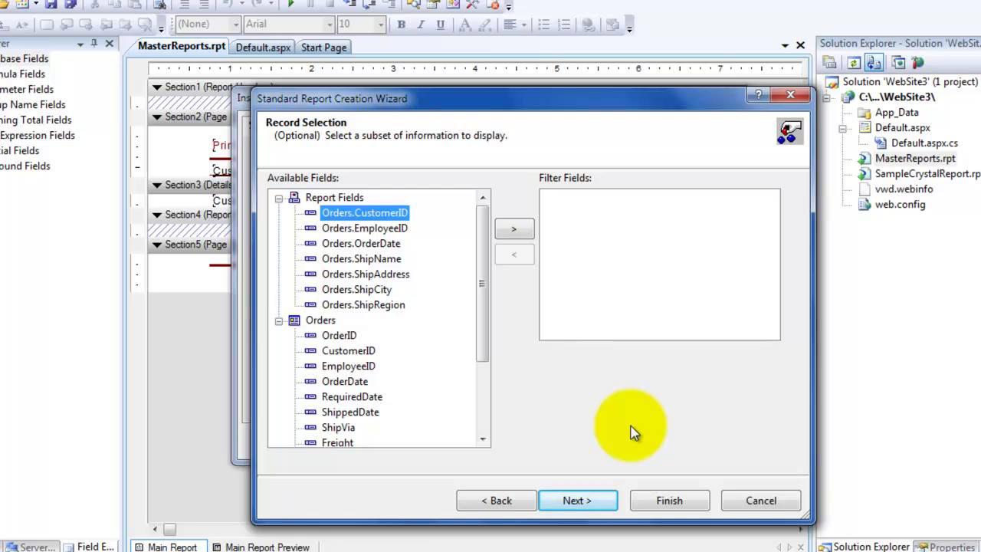
{"action": "left_click", "coordinate": [594, 500]}
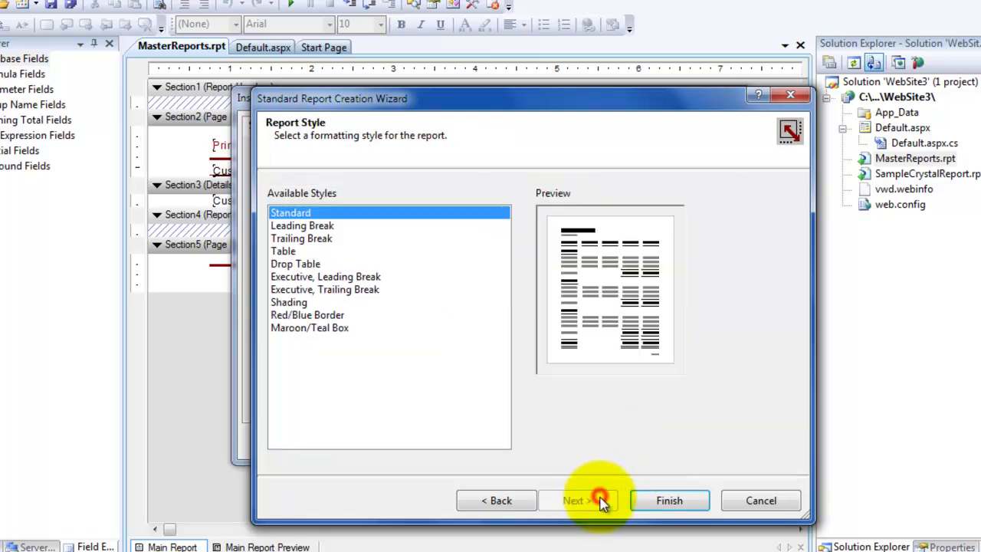
{"action": "left_click", "coordinate": [310, 315]}
{"action": "left_click", "coordinate": [677, 501]}
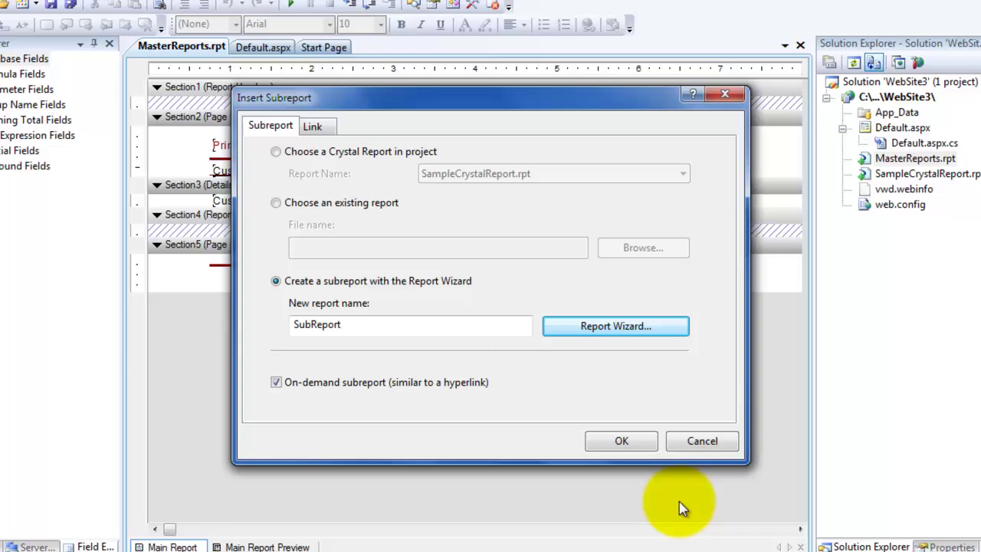
Check the Link tab, then insert the on-demand SubReport into the Details section
{"action": "left_click", "coordinate": [314, 127]}
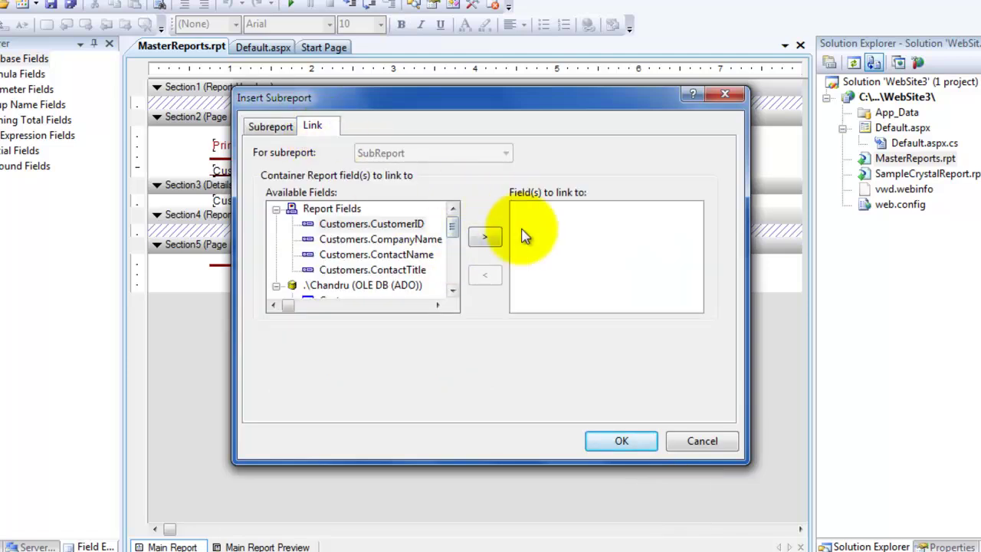
{"action": "left_click", "coordinate": [447, 225]}
{"action": "left_click_drag", "start_coordinate": [451, 230], "coordinate": [452, 233]}
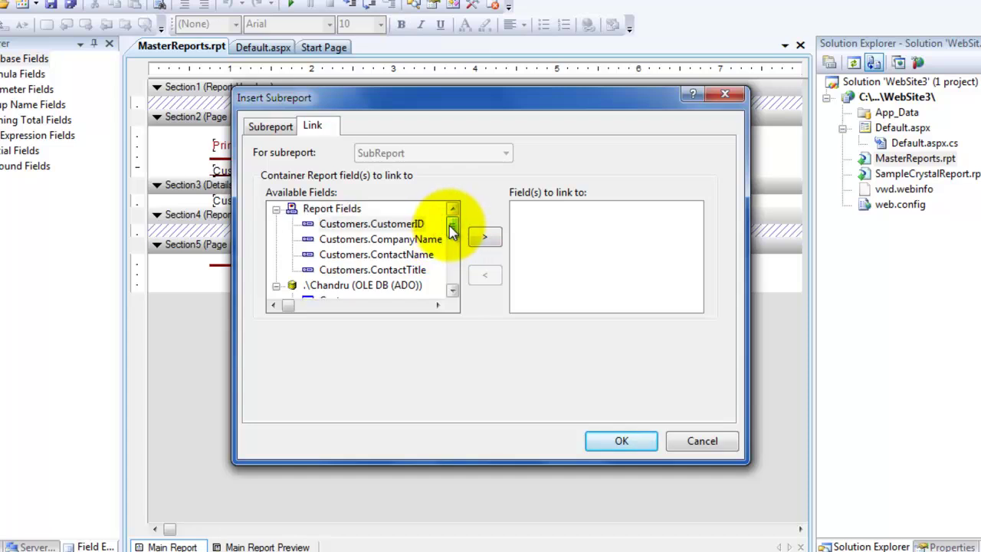
{"action": "left_click", "coordinate": [270, 126]}
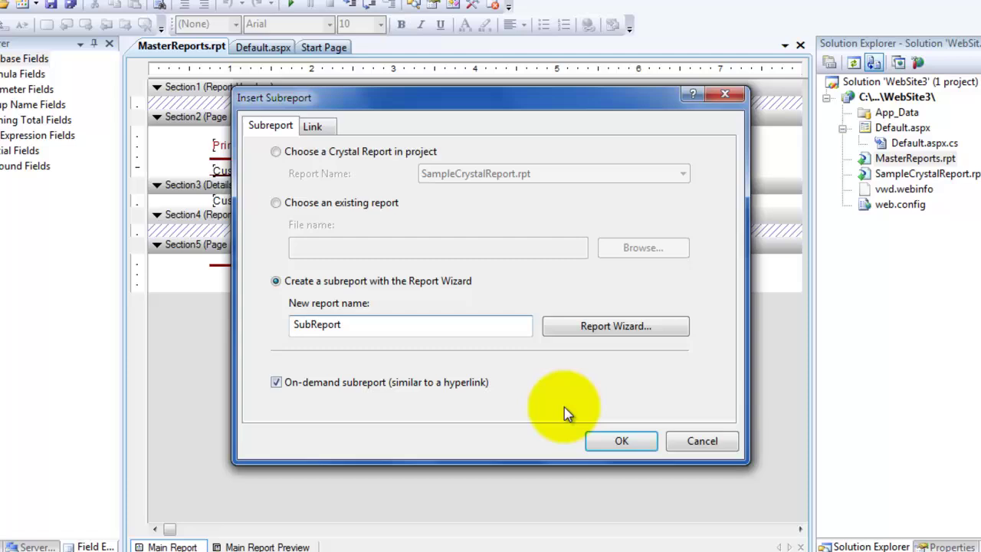
{"action": "left_click", "coordinate": [623, 442]}
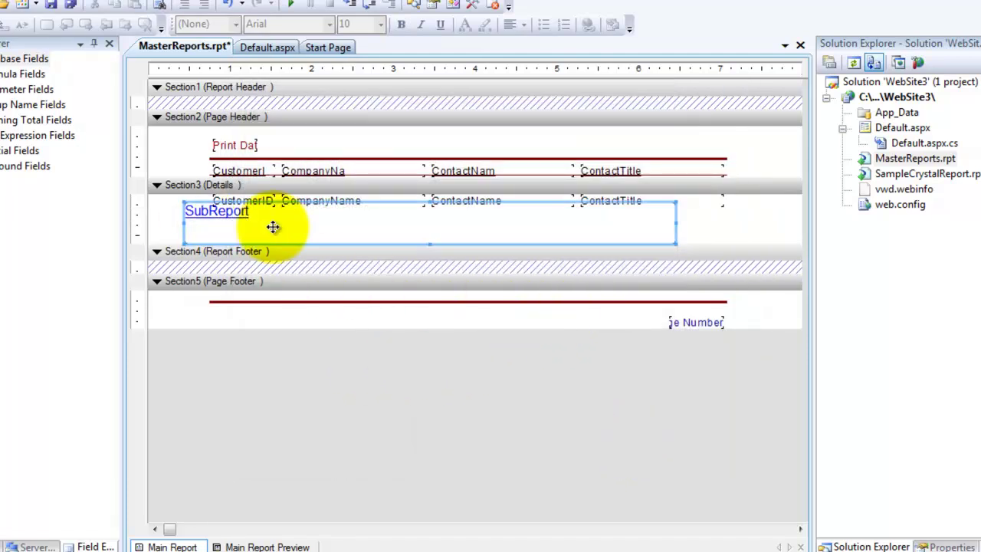
Open Change Subreport Links for SubReport and add Customers.CustomerID as the link field
{"action": "right_click", "coordinate": [231, 216]}
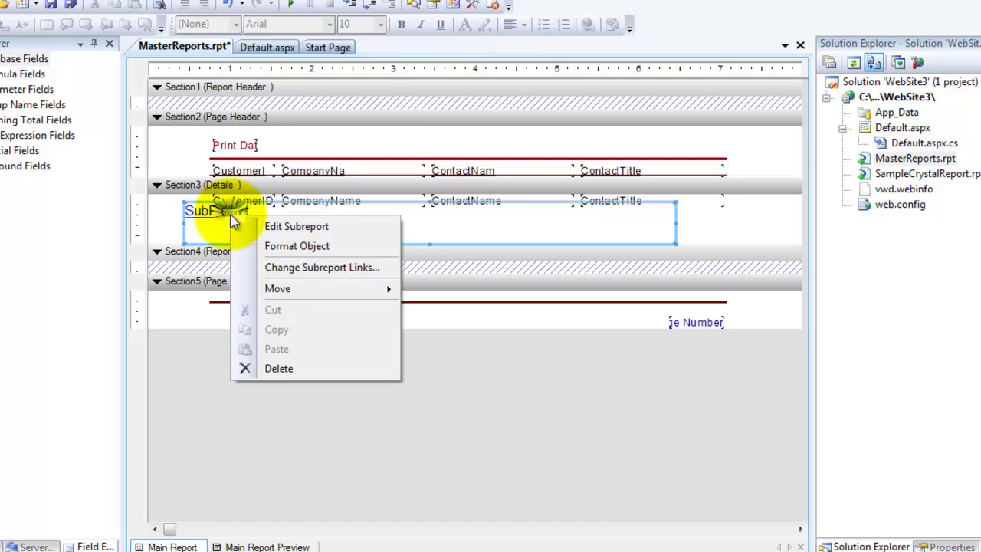
{"action": "left_click", "coordinate": [310, 268]}
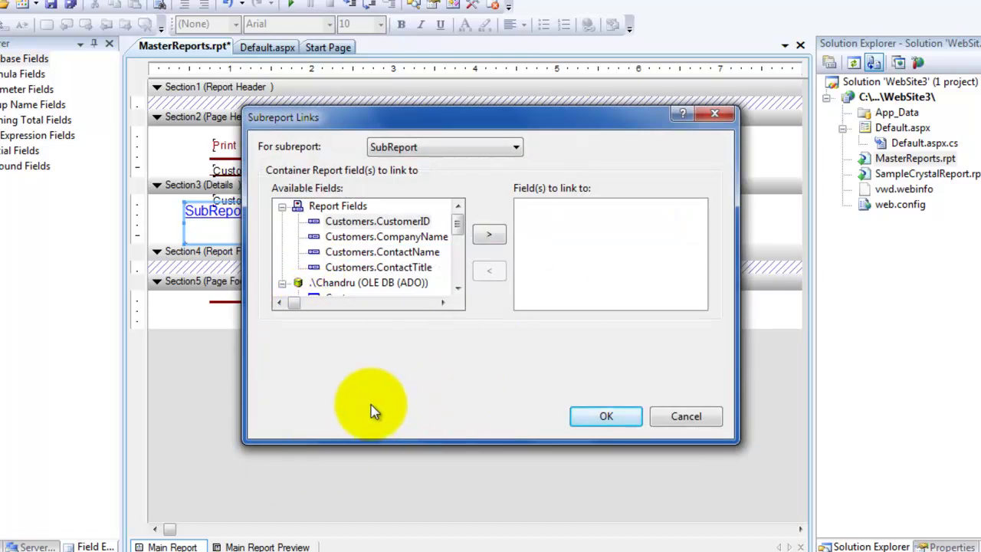
{"action": "left_click", "coordinate": [472, 153]}
{"action": "left_click", "coordinate": [471, 152]}
{"action": "left_click", "coordinate": [422, 222]}
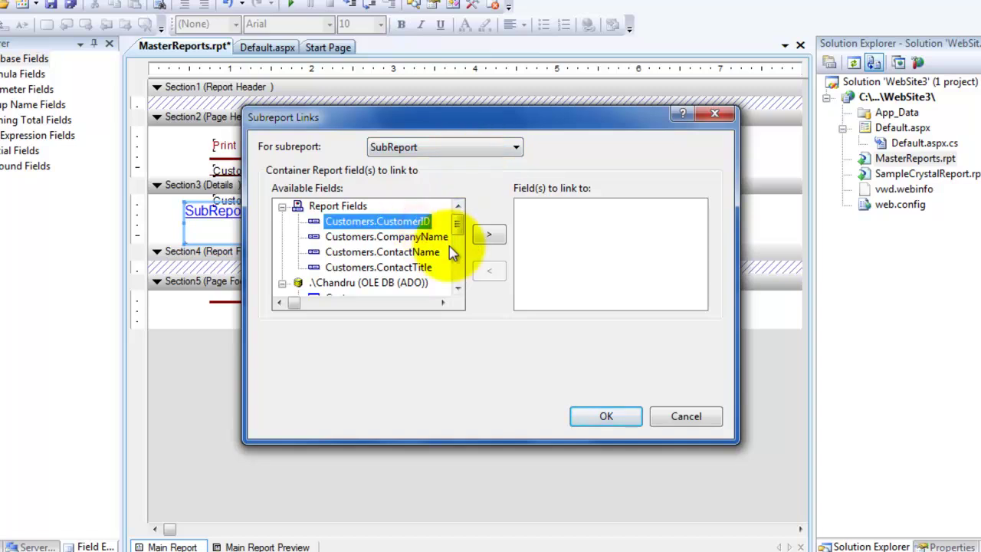
{"action": "left_click", "coordinate": [495, 238]}
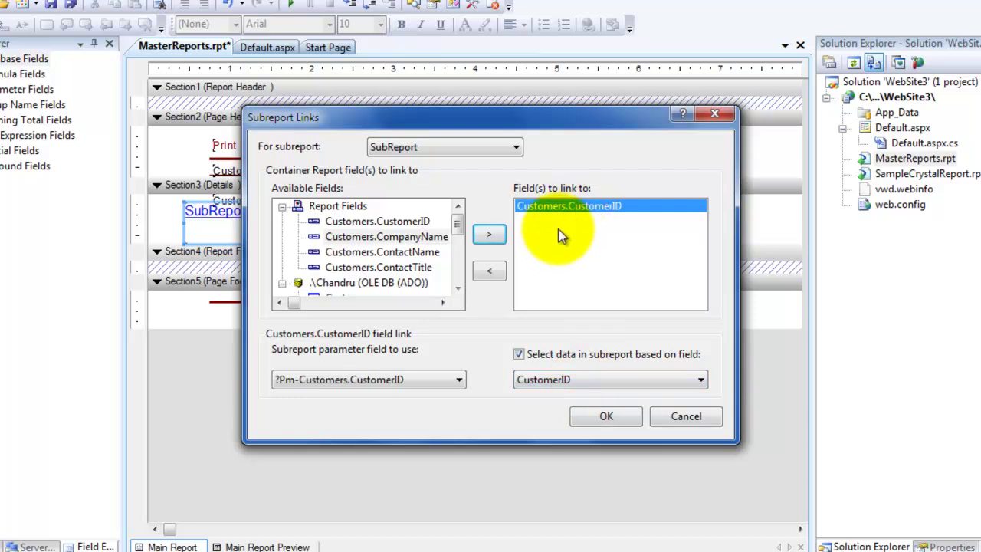
Add then remove Customers.CompanyName, and confirm the link on Customers.CustomerID alone
{"action": "left_click", "coordinate": [414, 236]}
{"action": "left_click", "coordinate": [489, 233]}
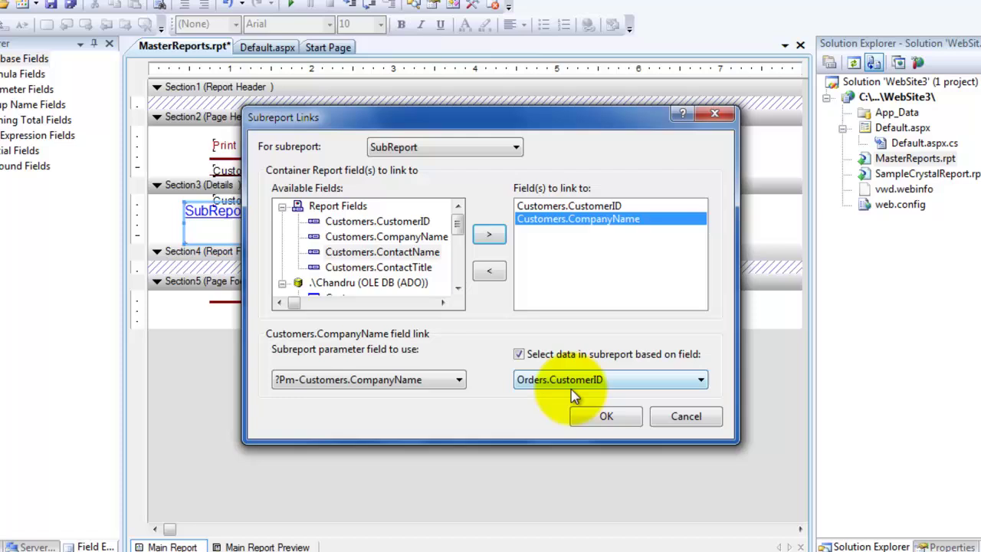
{"action": "left_click", "coordinate": [488, 271]}
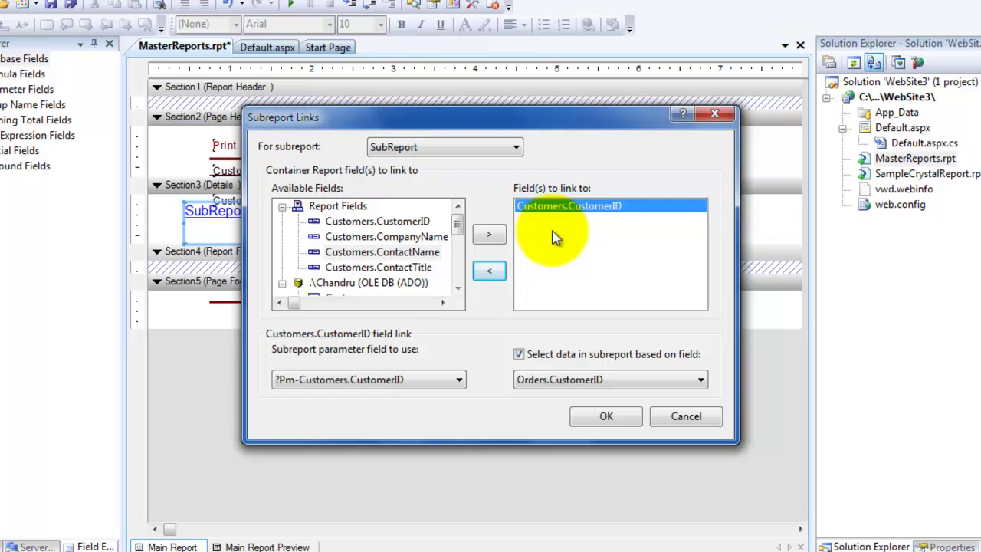
{"action": "left_click", "coordinate": [622, 421]}
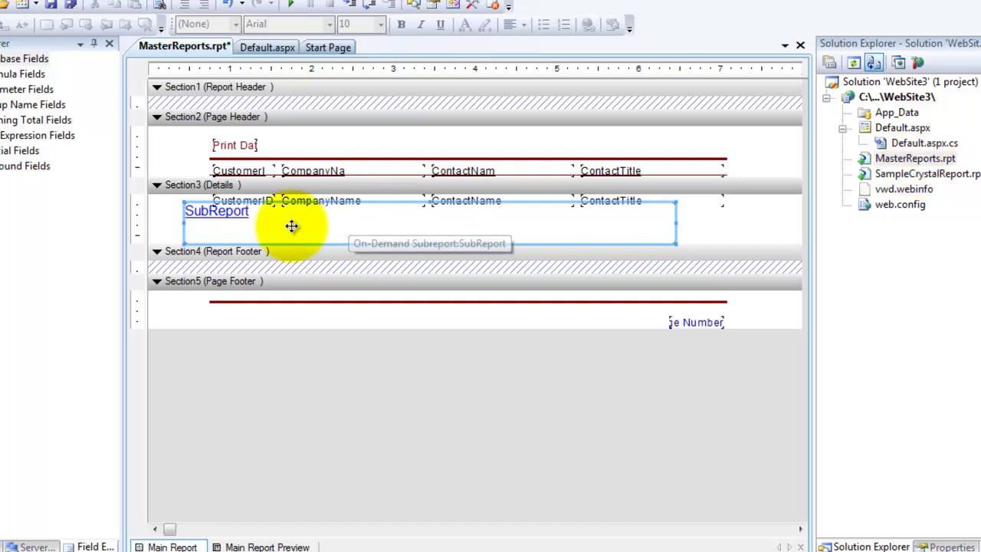
Open the subreport's design, then preview MasterReports.rpt with a SubReport link under each customer
{"action": "right_click", "coordinate": [248, 221]}
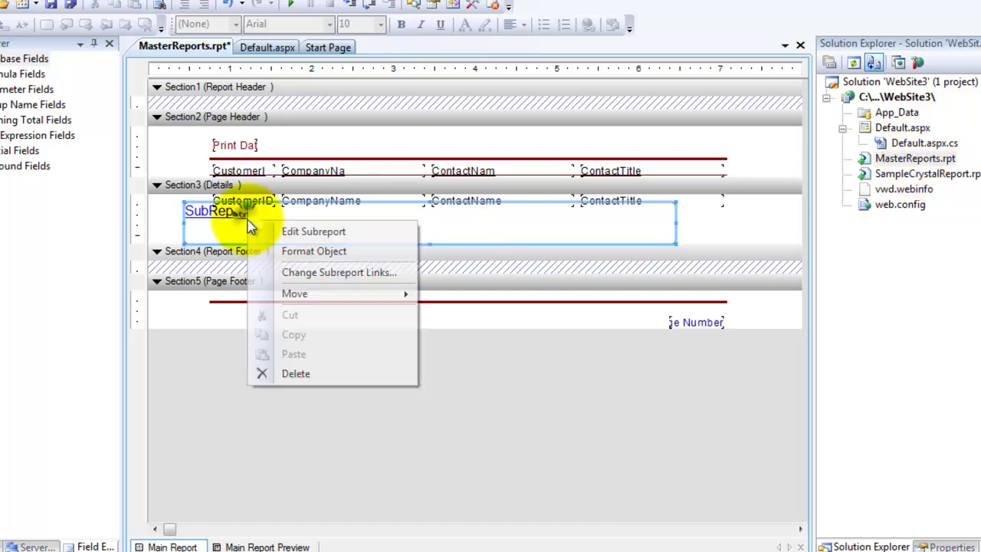
{"action": "left_click", "coordinate": [285, 232]}
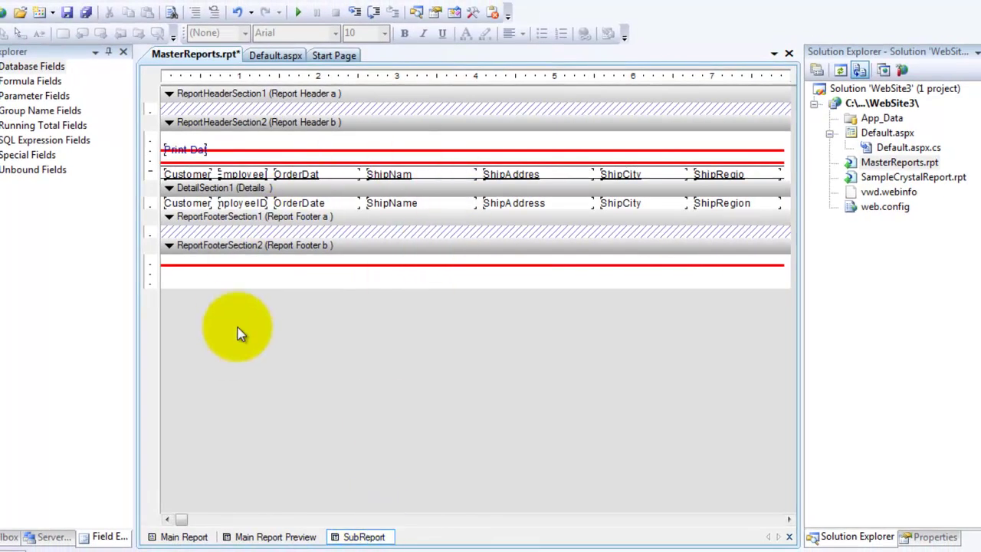
{"action": "left_click", "coordinate": [272, 536]}
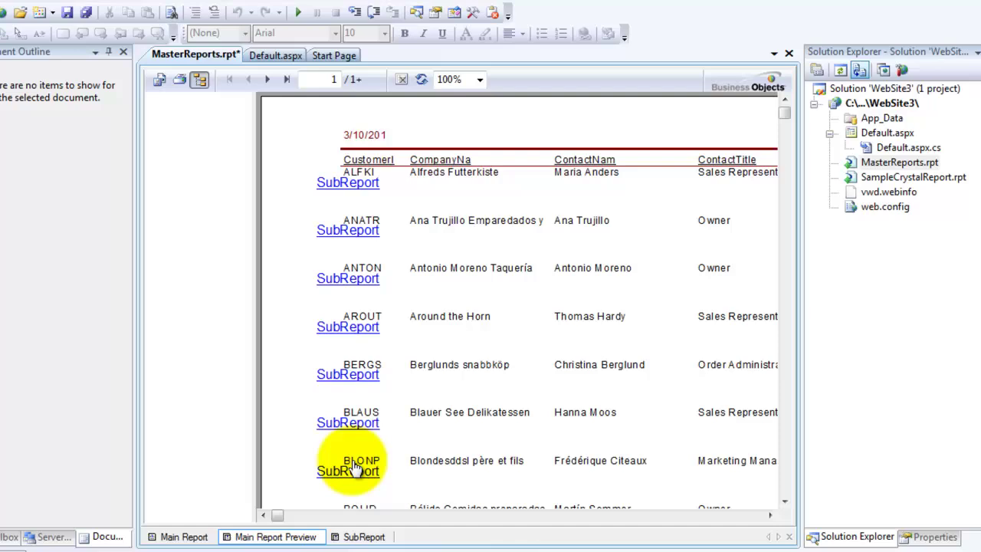
{"action": "left_click", "coordinate": [184, 536]}
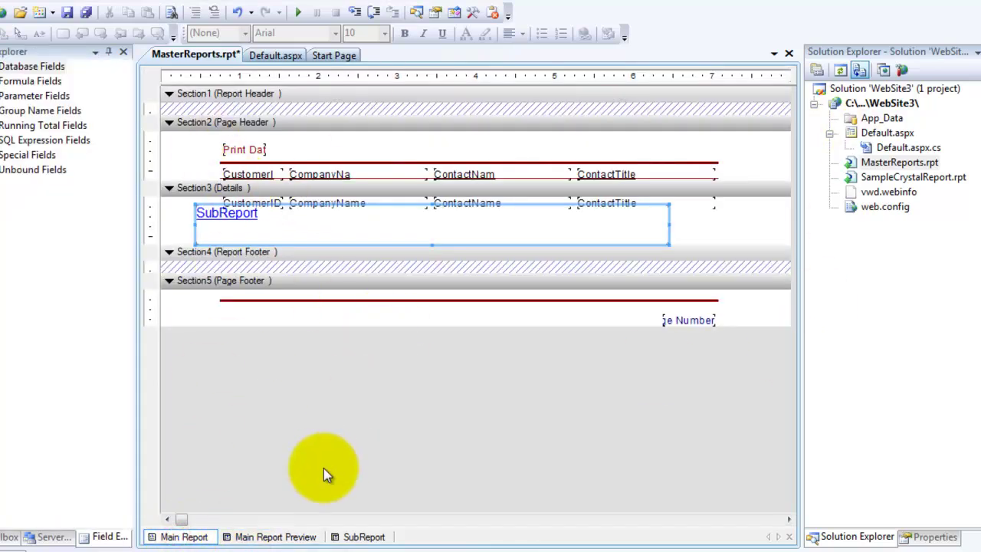
{"action": "left_click", "coordinate": [268, 536]}
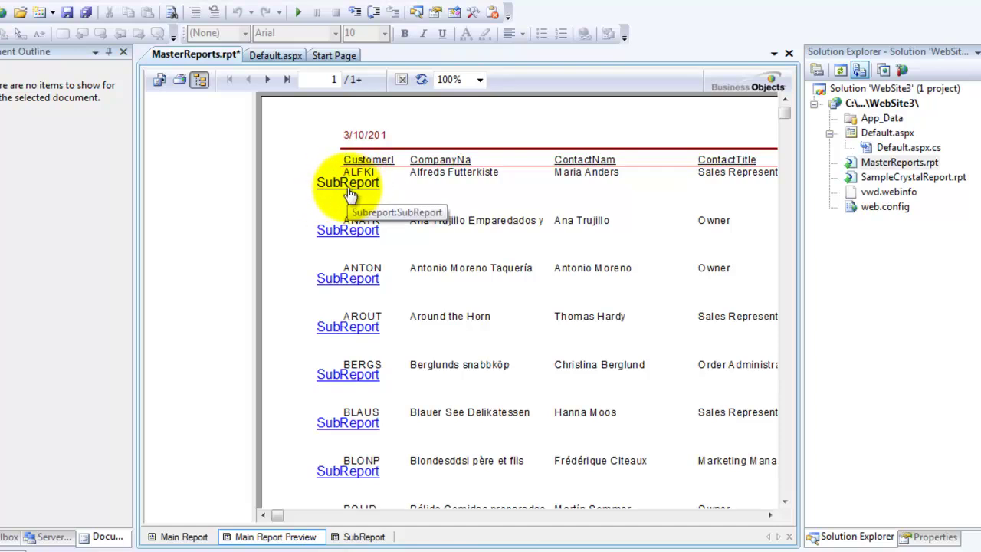
Back in the main report design, add a new Default2.aspx web form to WebSite3
{"action": "left_click", "coordinate": [167, 536]}
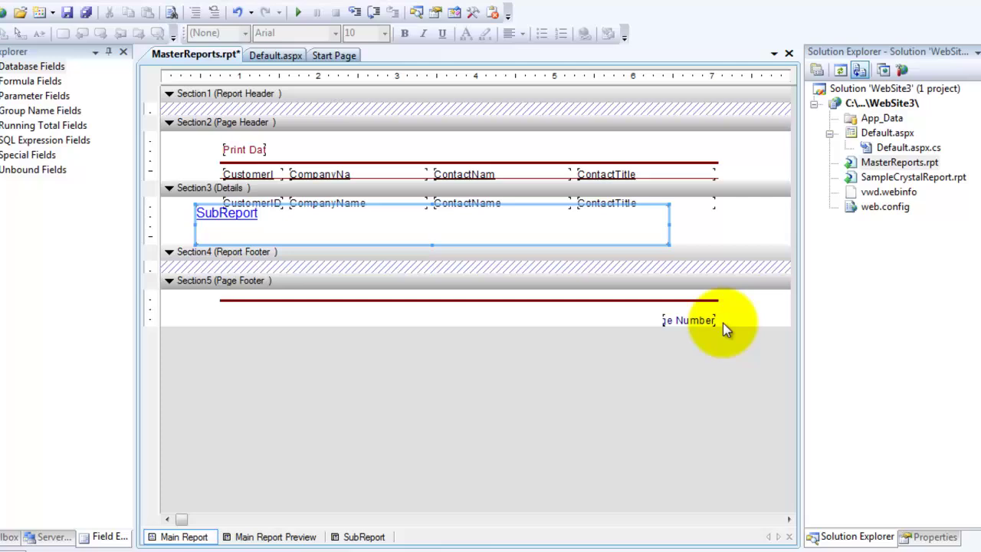
{"action": "left_click", "coordinate": [891, 243]}
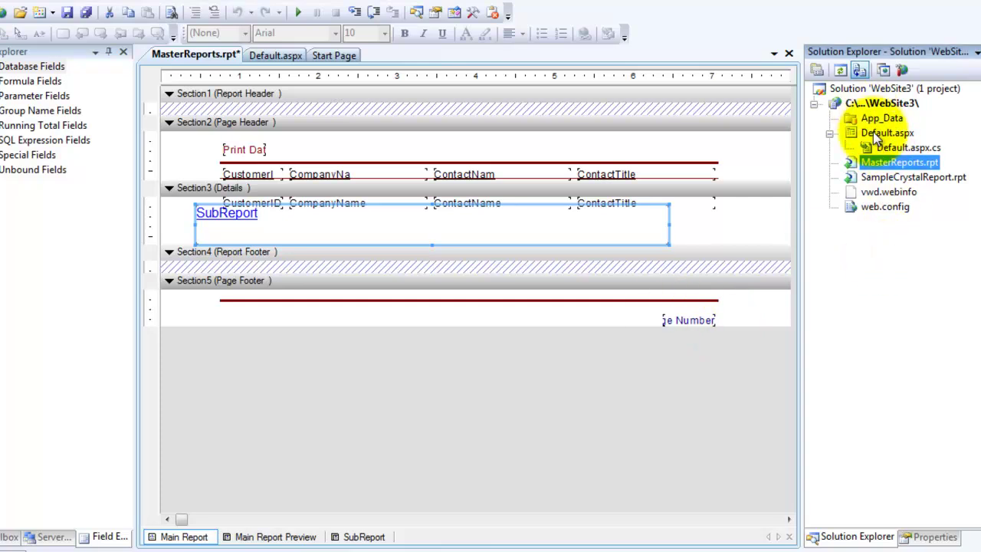
{"action": "left_click", "coordinate": [880, 102]}
{"action": "right_click", "coordinate": [877, 105]}
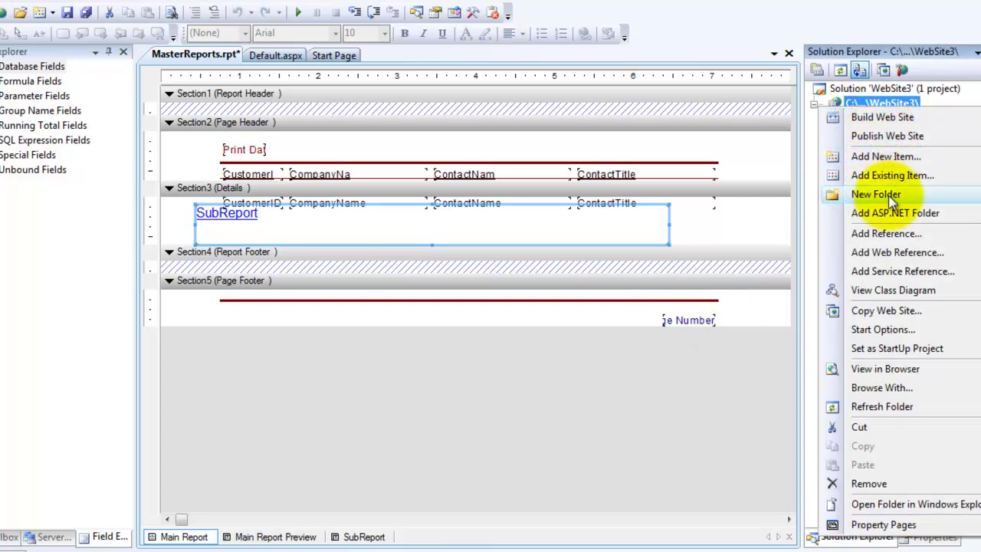
{"action": "left_click", "coordinate": [887, 158]}
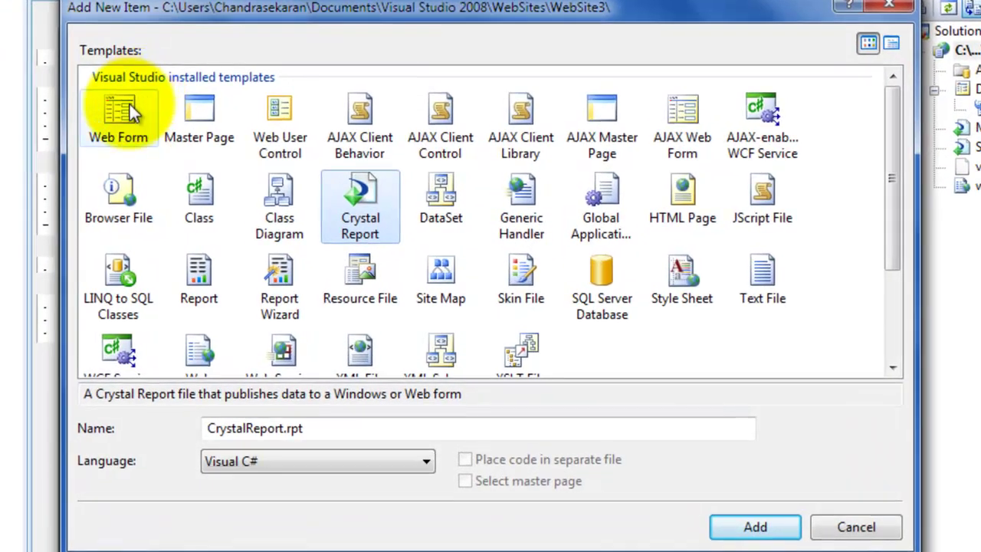
{"action": "left_click", "coordinate": [134, 122]}
{"action": "left_click", "coordinate": [744, 516]}
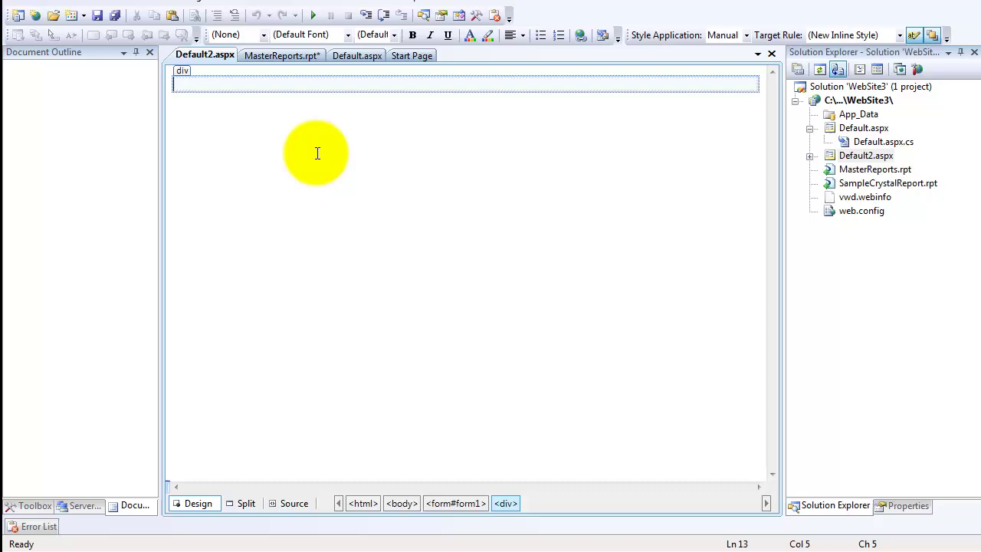
Drag a CrystalReportViewer from the Toolbox onto Default2.aspx
{"action": "left_click", "coordinate": [35, 508]}
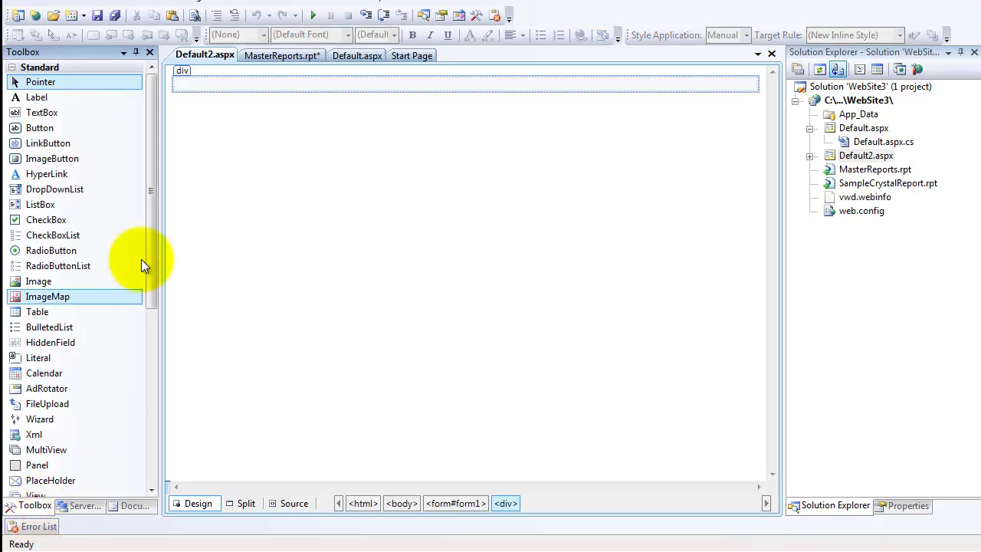
{"action": "left_click", "coordinate": [11, 67]}
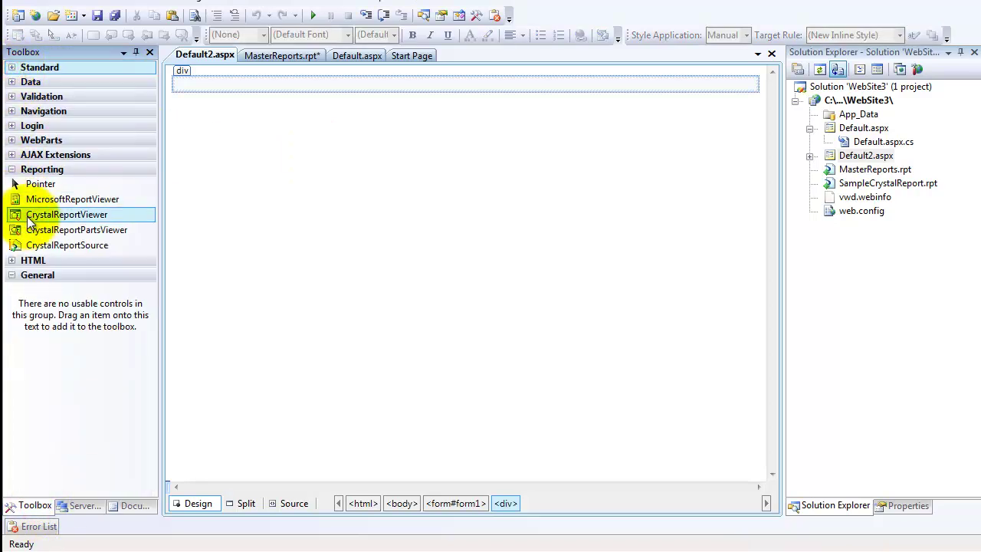
{"action": "left_click_drag", "start_coordinate": [31, 216], "coordinate": [196, 86]}
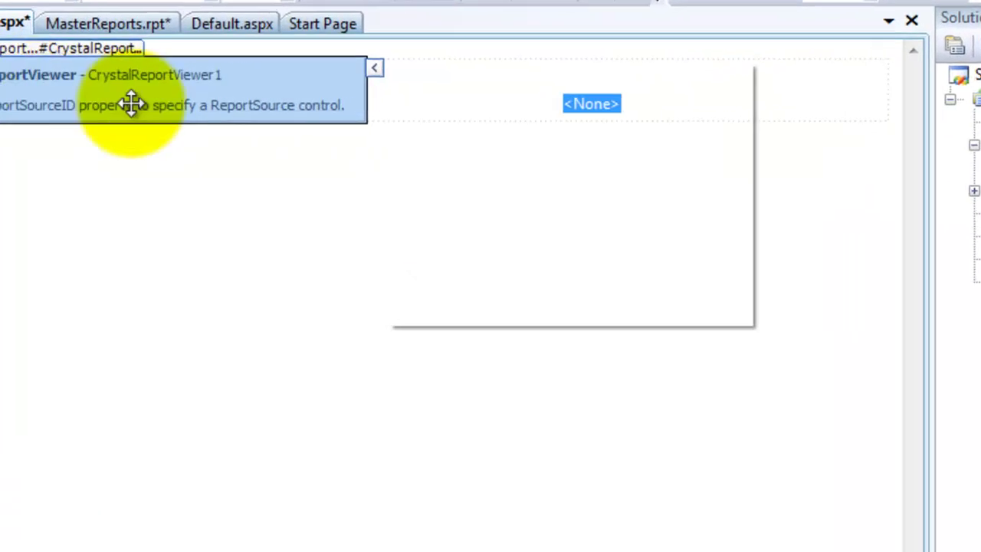
Create a new report source for the viewer and choose MasterReports.rpt
{"action": "left_click", "coordinate": [375, 68]}
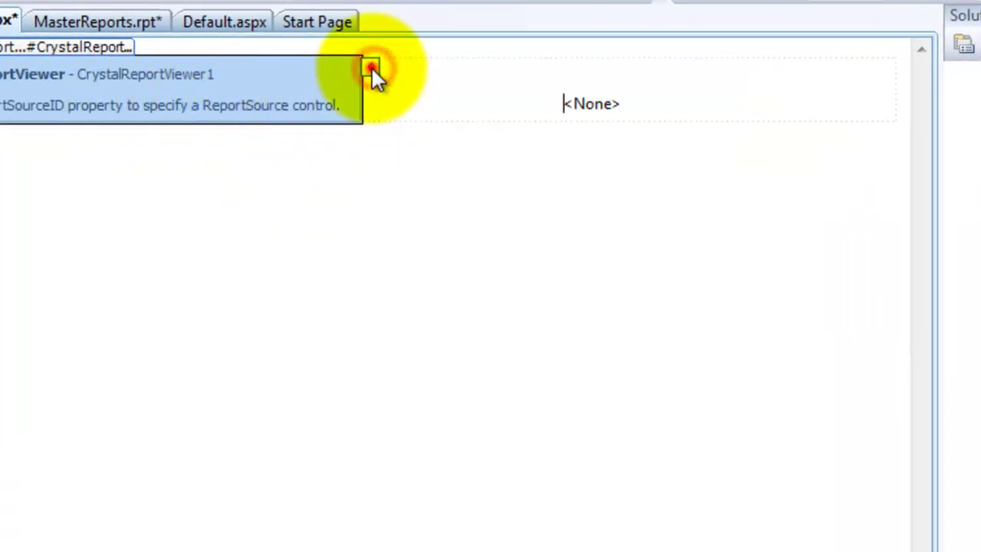
{"action": "left_click", "coordinate": [370, 67]}
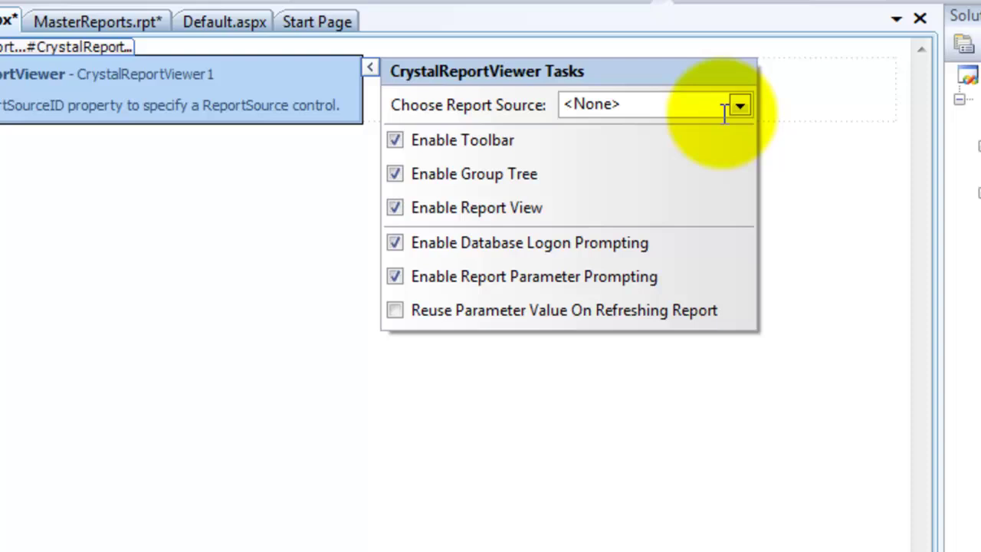
{"action": "left_click", "coordinate": [738, 104]}
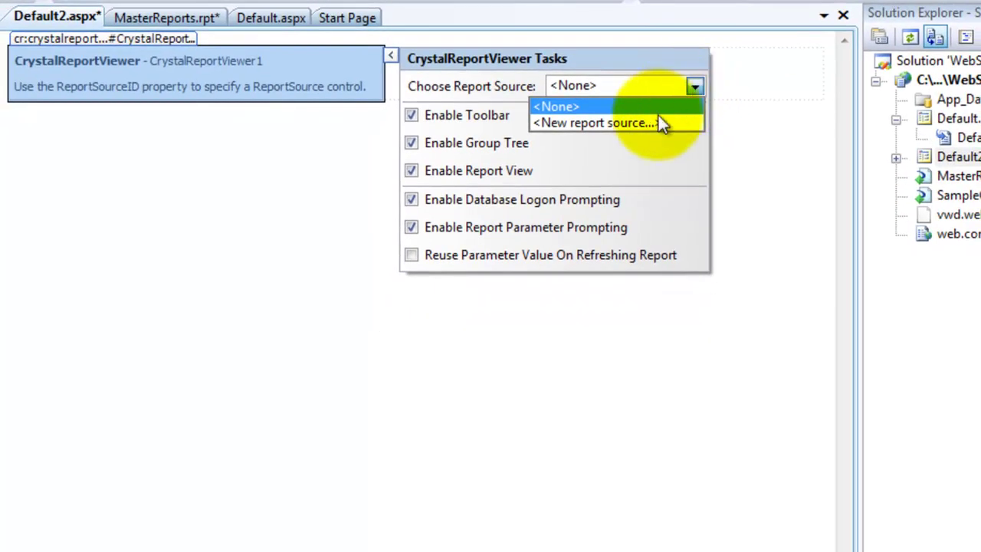
{"action": "left_click", "coordinate": [658, 128]}
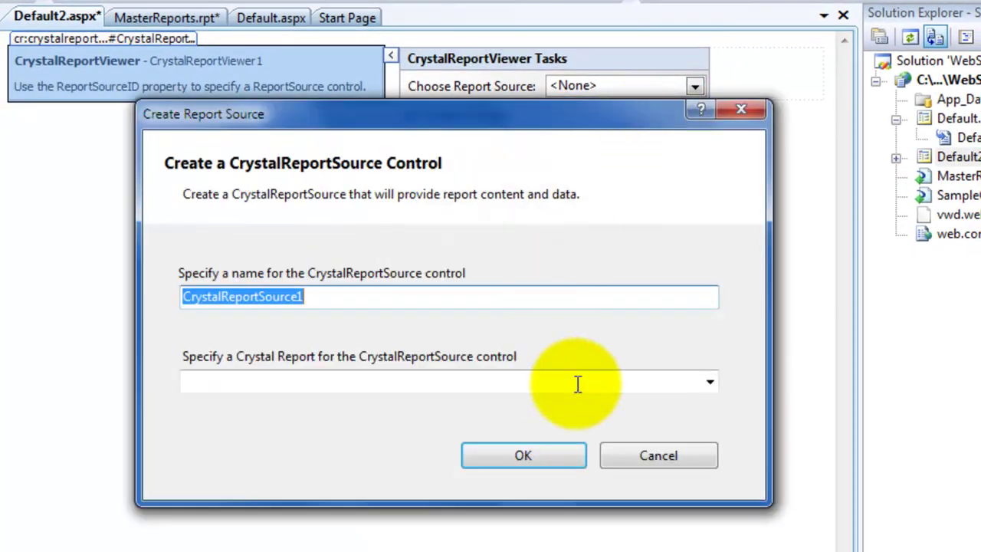
{"action": "left_click", "coordinate": [708, 383]}
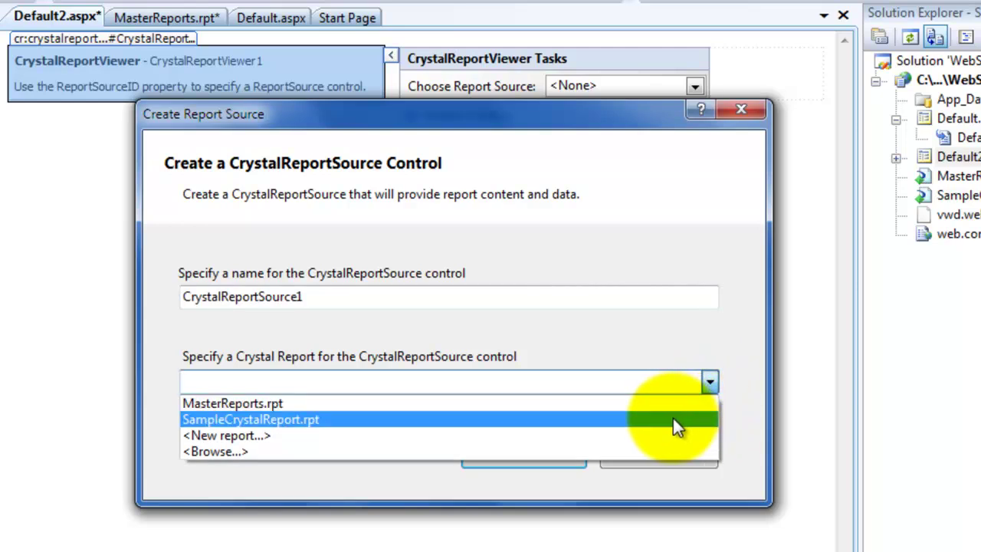
{"action": "left_click", "coordinate": [608, 404]}
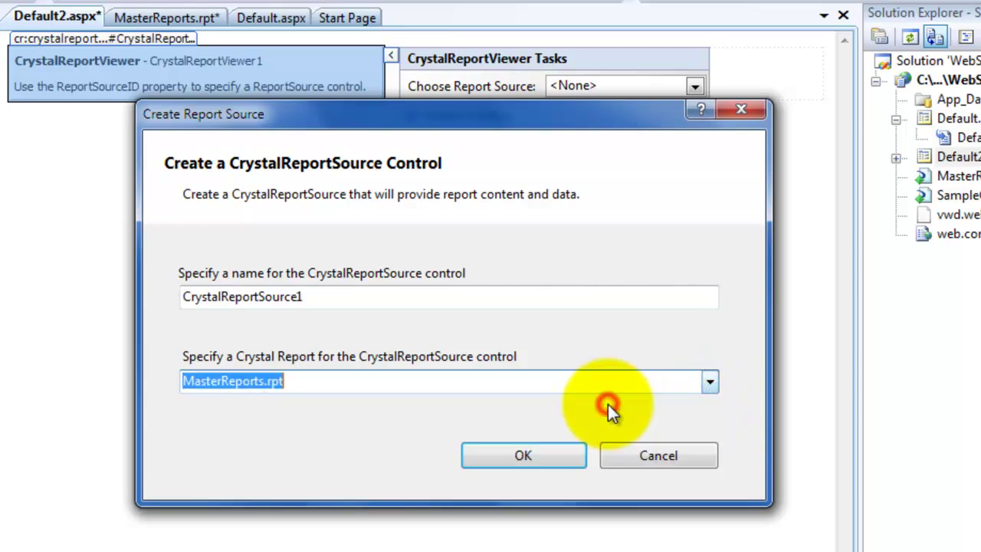
Confirm CrystalReportSource1, then save and run the website in the browser
{"action": "left_click", "coordinate": [532, 458]}
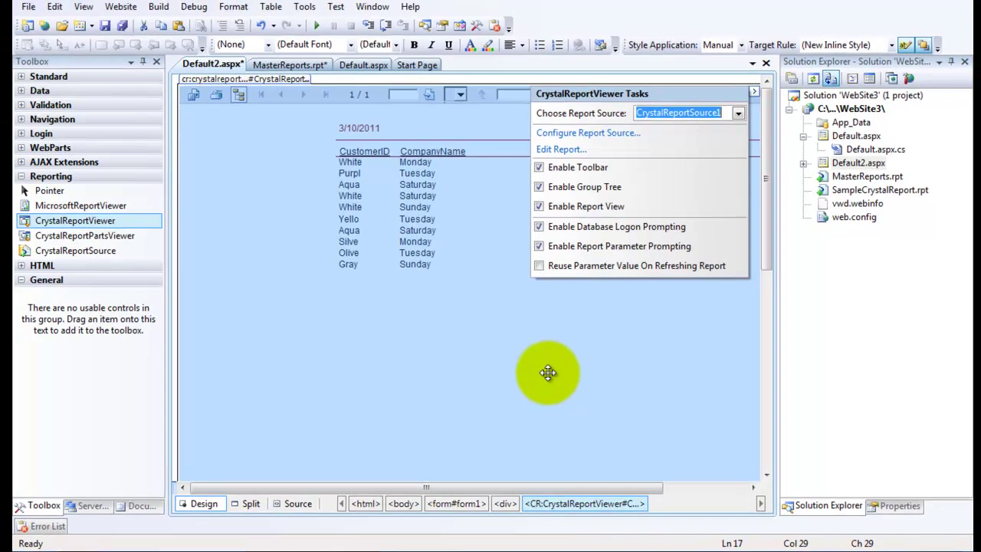
{"action": "left_click", "coordinate": [405, 289]}
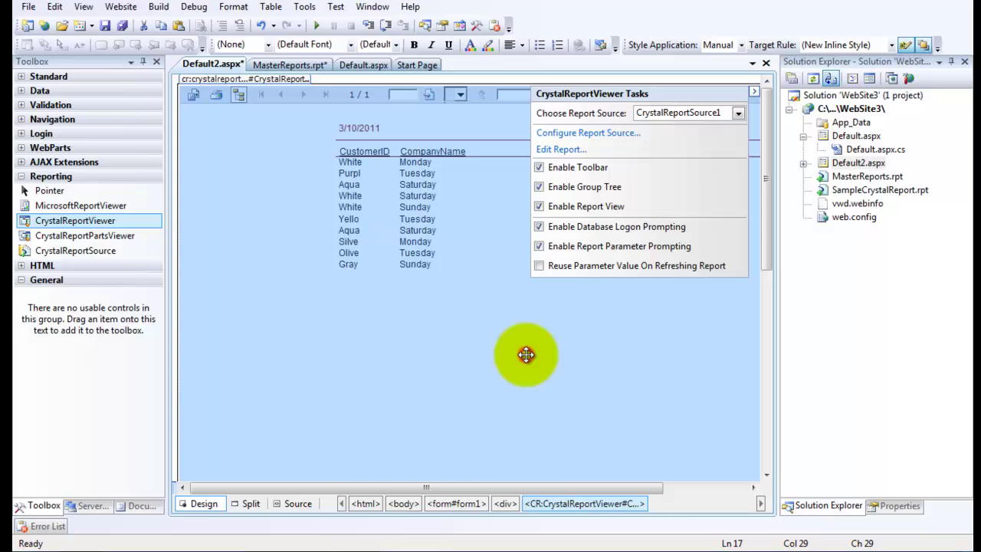
{"action": "left_click", "coordinate": [316, 27]}
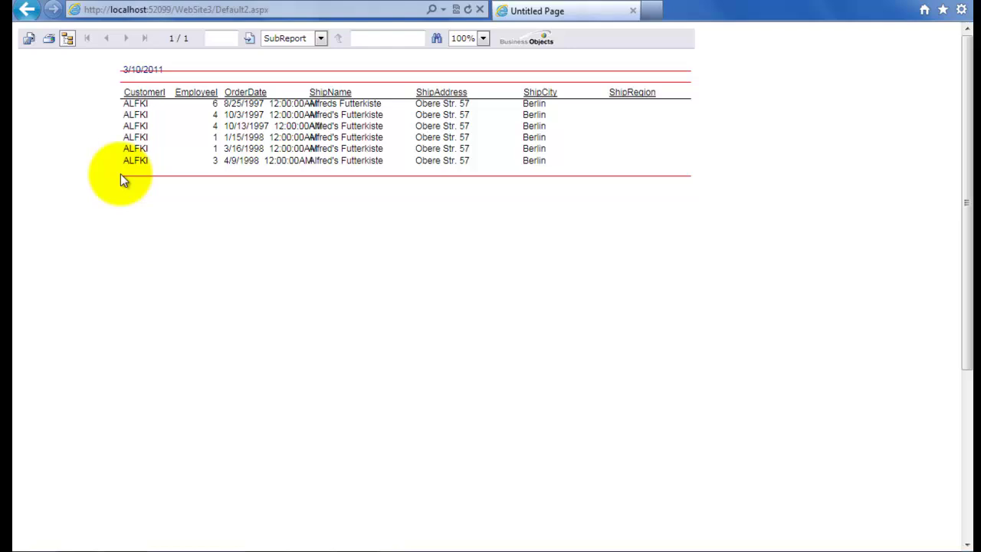
Select the first five order rows in ALFKI's subreport, then clear the selection
{"action": "left_click", "coordinate": [121, 105]}
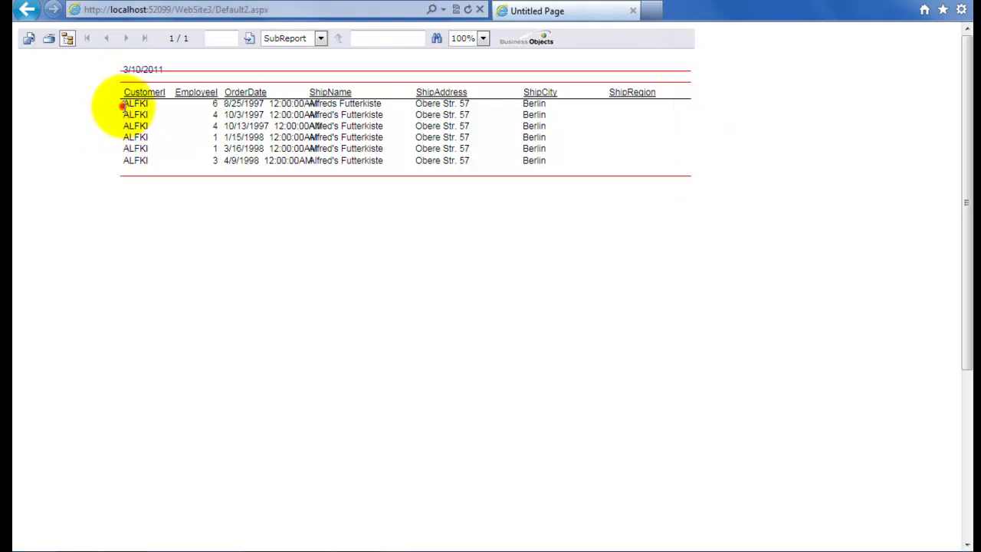
{"action": "left_click_drag", "start_coordinate": [121, 105], "coordinate": [152, 159]}
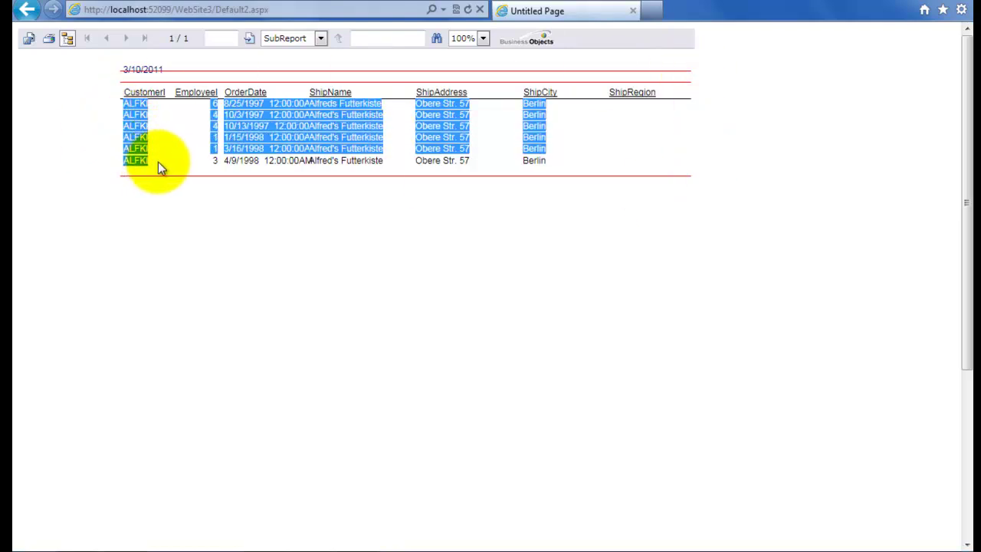
{"action": "left_click", "coordinate": [601, 163]}
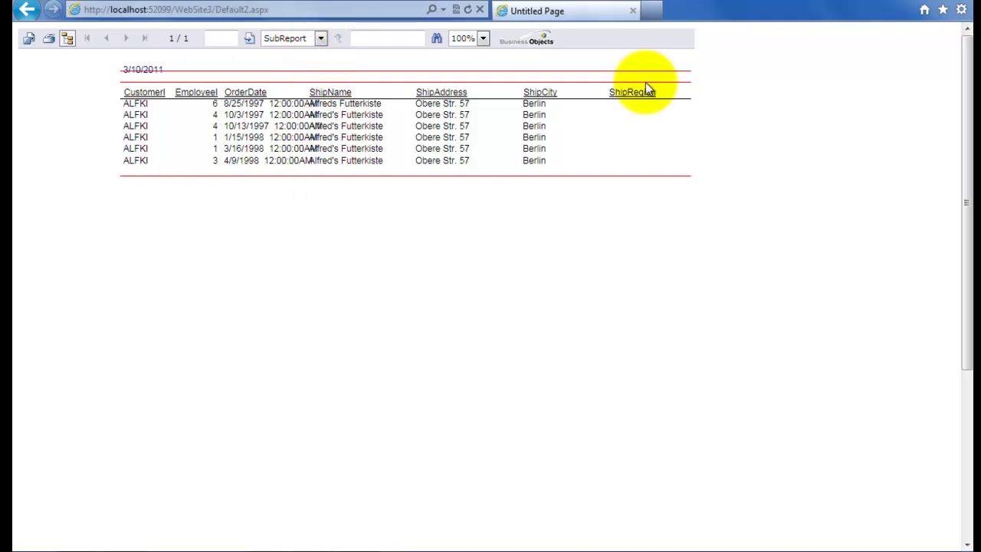
Return to the Main Report, page to page 6 of 7, and open TRADH's SubReport
{"action": "left_click", "coordinate": [321, 39]}
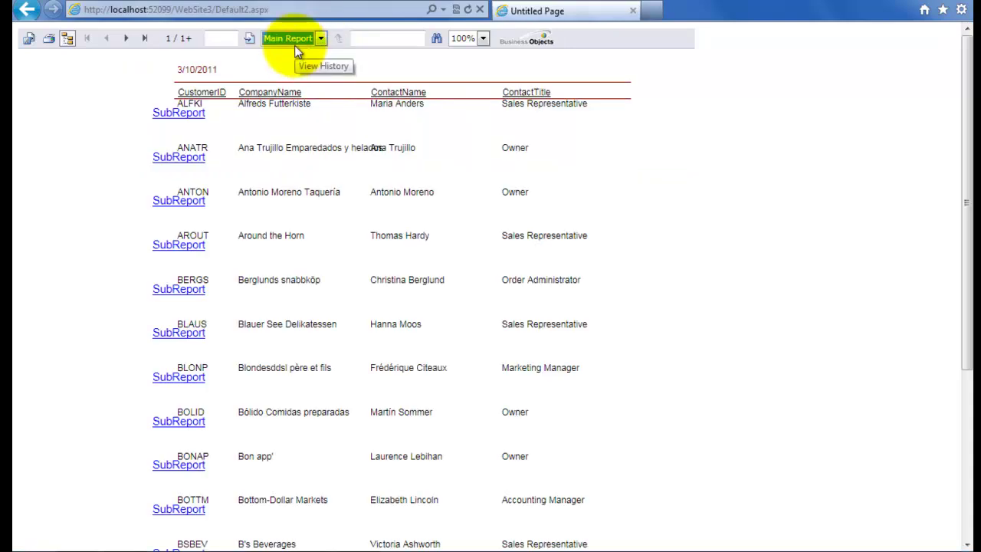
{"action": "left_click", "coordinate": [128, 42]}
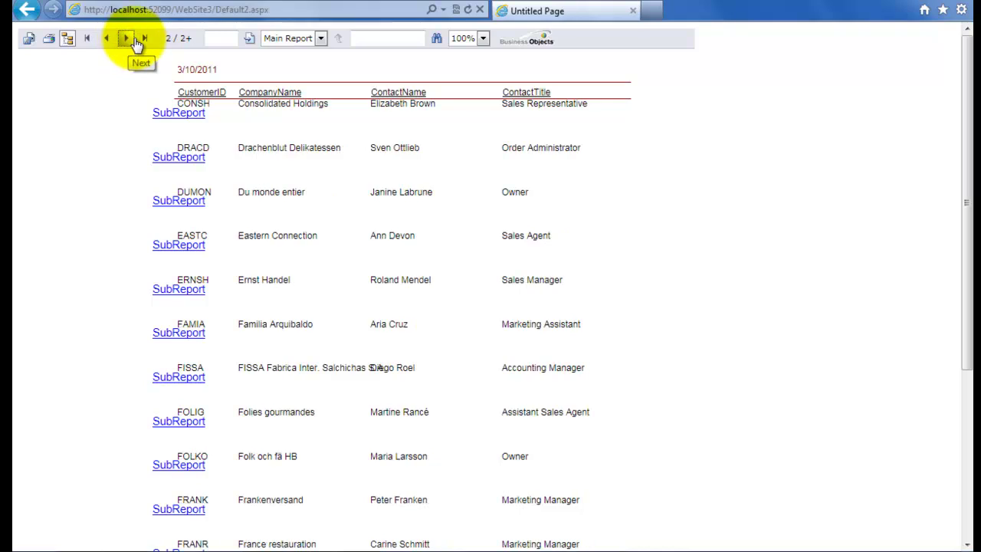
{"action": "left_click", "coordinate": [144, 38]}
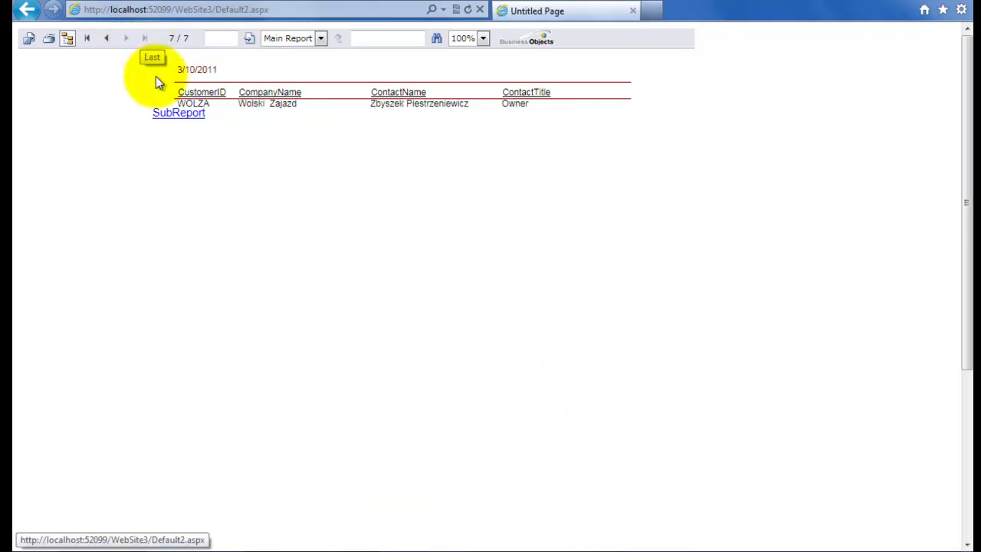
{"action": "left_click", "coordinate": [107, 40]}
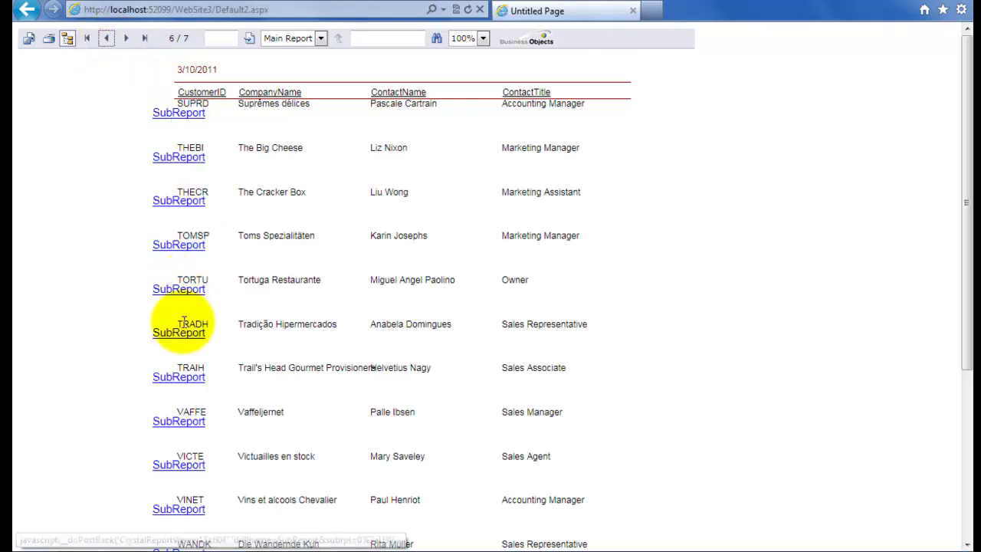
{"action": "left_click", "coordinate": [188, 334]}
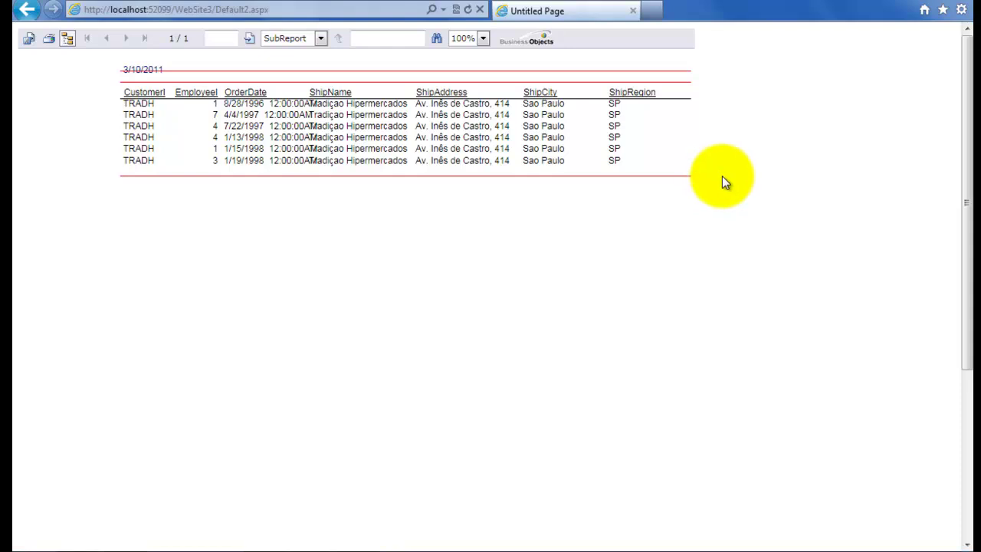
Close Internet Explorer after reviewing TRADH's orders, returning to Default2.aspx in Visual Studio
{"action": "left_click", "coordinate": [959, 3]}
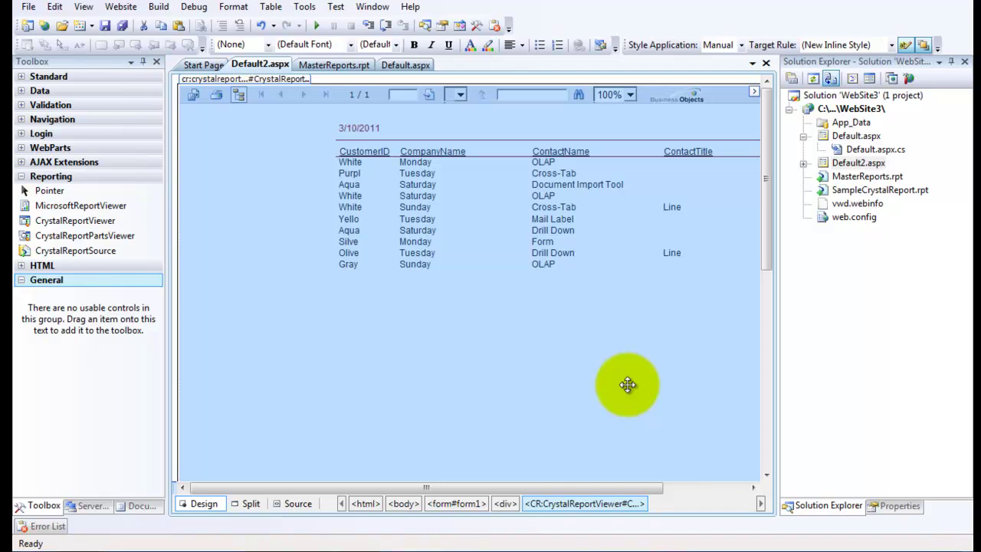
{"action": "left_click", "coordinate": [374, 540]}
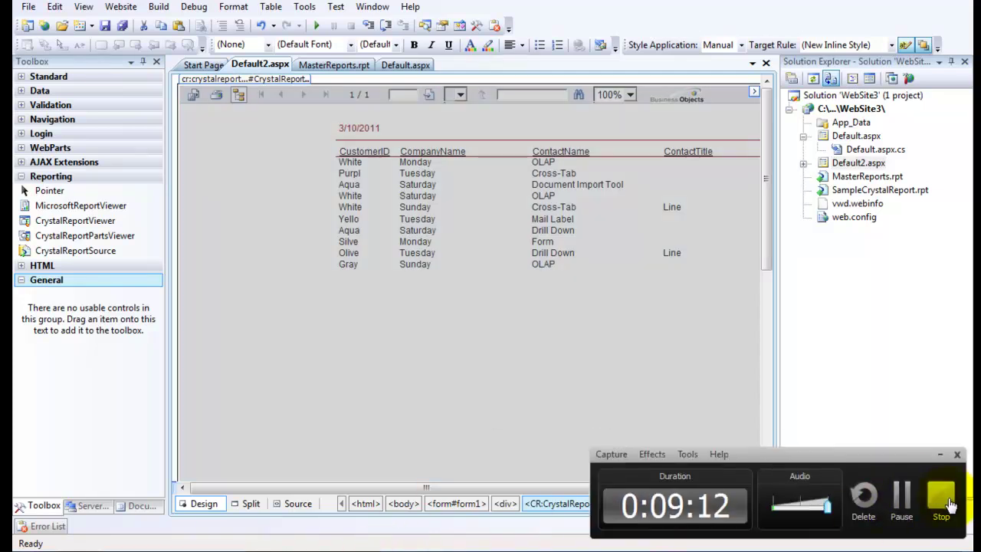